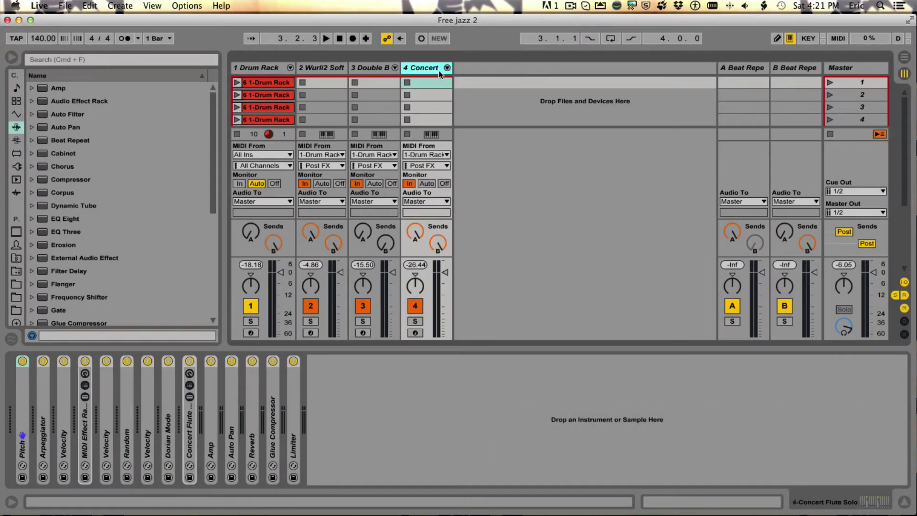
- Select the 1 Drum Rack track and deactivate tracks 2, 3 and 4 with their Track Activators
{"action": "left_click", "coordinate": [264, 67]}
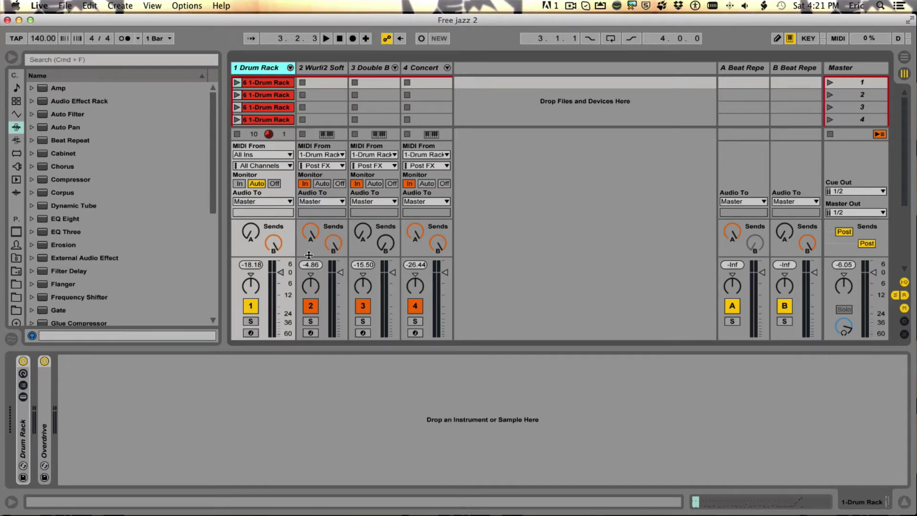
{"action": "left_click", "coordinate": [310, 305]}
{"action": "left_click", "coordinate": [363, 306]}
{"action": "left_click", "coordinate": [415, 305]}
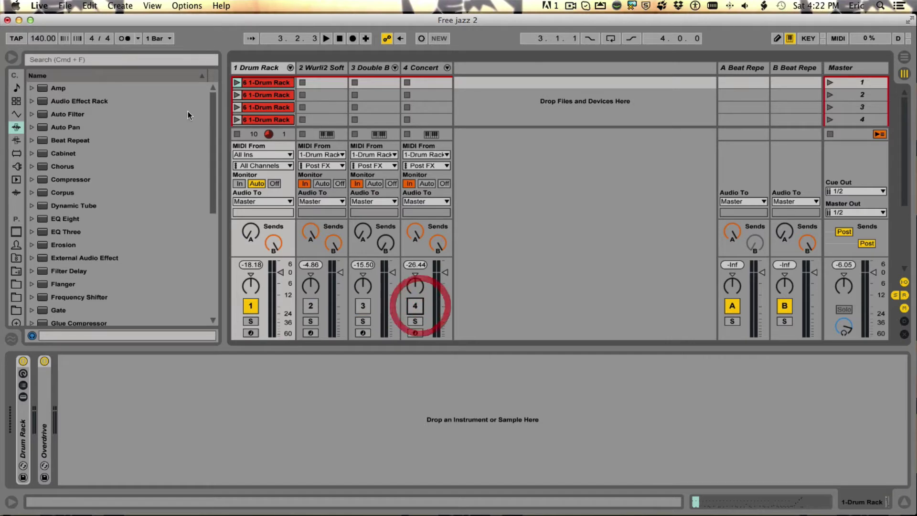
- Play the first Drum Rack clip, reactivate tracks 2, 3 and 4 one by one, then stop playback
{"action": "left_click", "coordinate": [236, 82]}
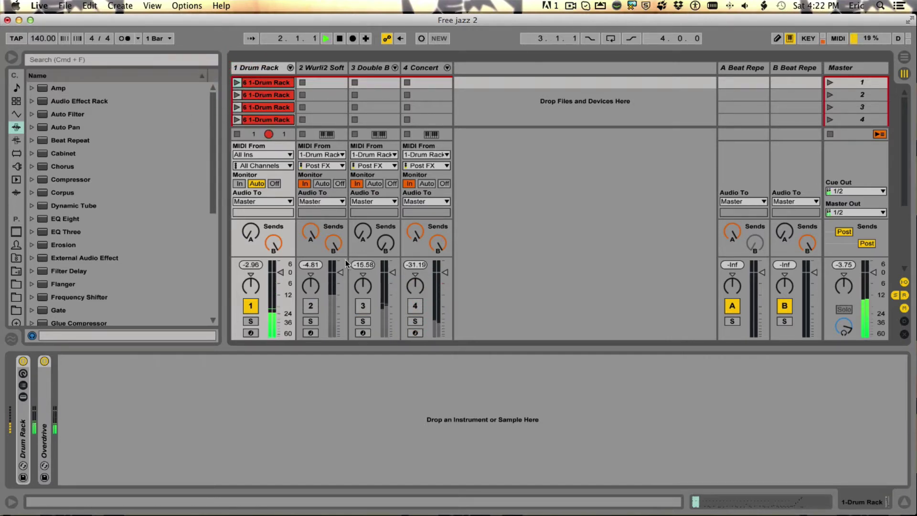
{"action": "left_click", "coordinate": [311, 307]}
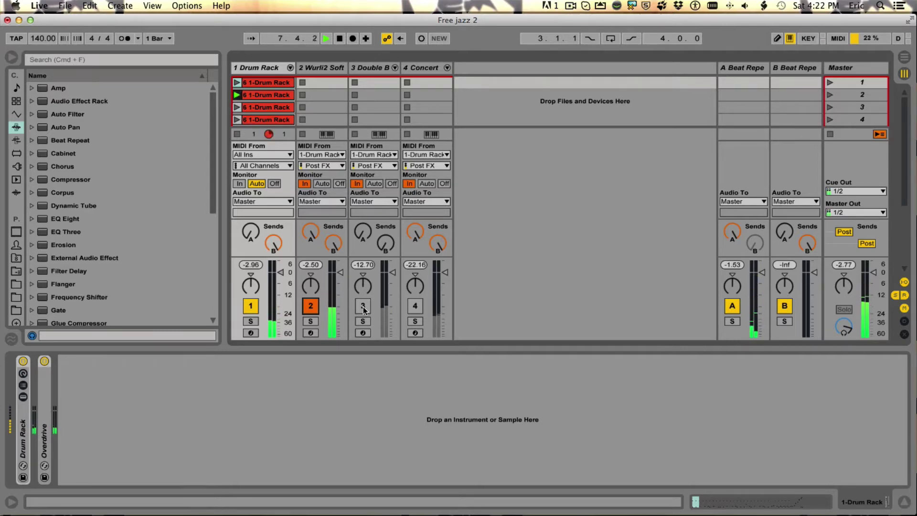
{"action": "left_click", "coordinate": [363, 307]}
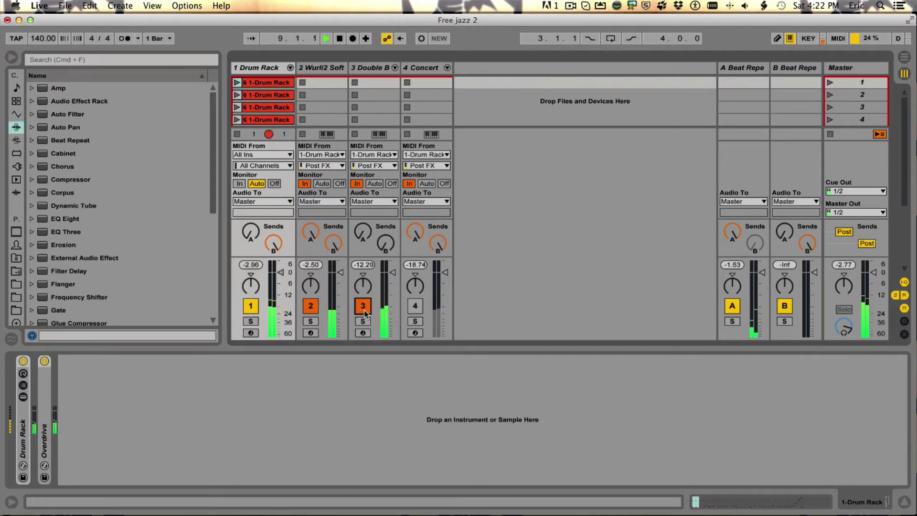
{"action": "left_click", "coordinate": [413, 306]}
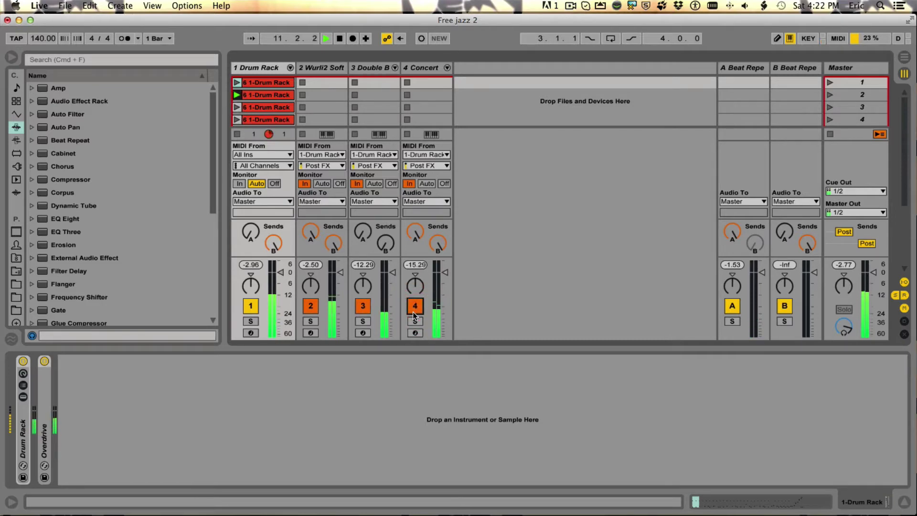
{"action": "key", "text": "space"}
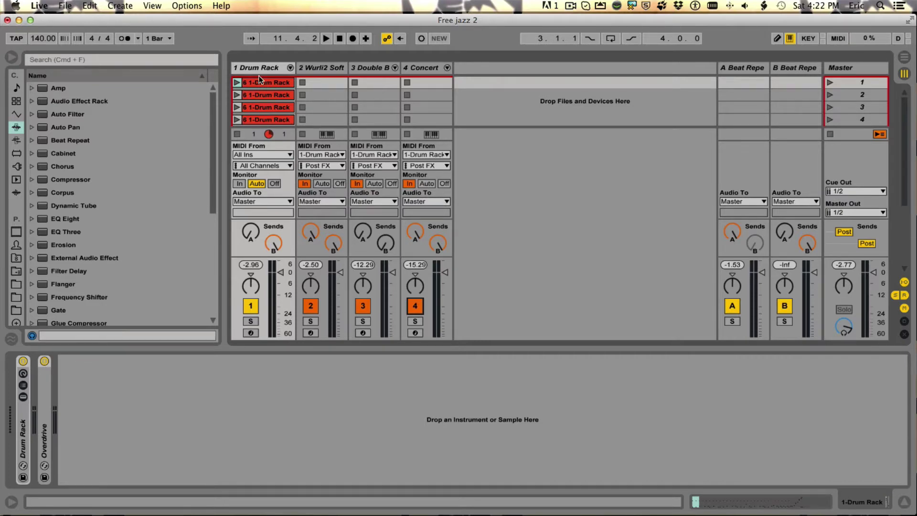
- Drag ProSession.amxd from the eMinM4l sessionViewer folder onto the Master track after the Compressor
{"action": "left_click_drag", "start_coordinate": [24, 200], "coordinate": [89, 200]}
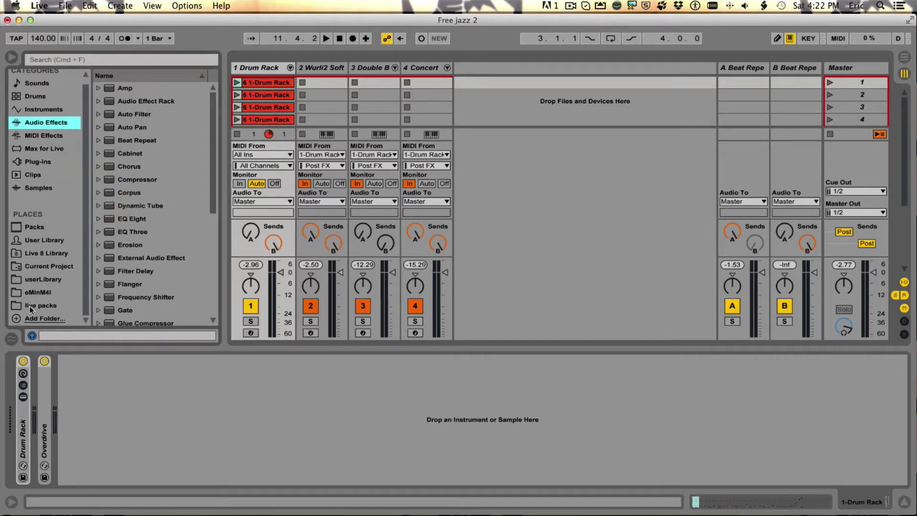
{"action": "left_click", "coordinate": [37, 292]}
{"action": "left_click", "coordinate": [100, 179]}
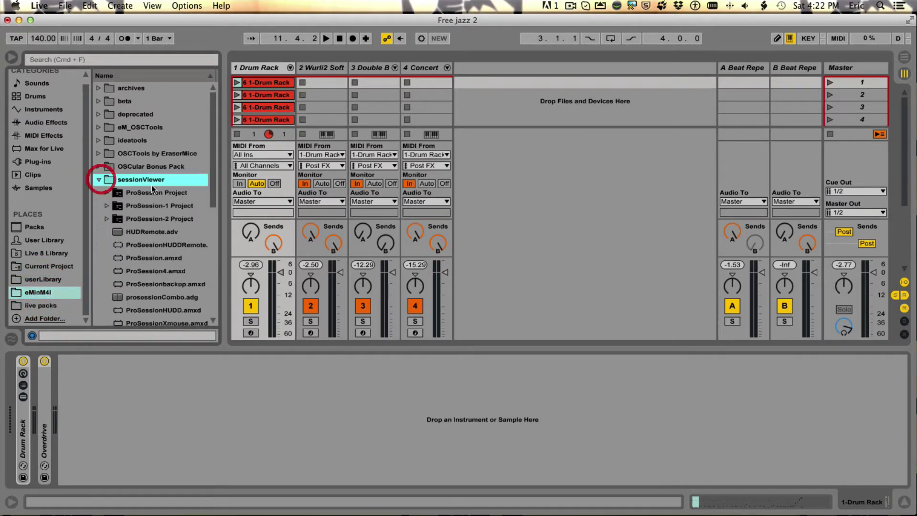
{"action": "left_click_drag", "start_coordinate": [145, 192], "coordinate": [150, 442]}
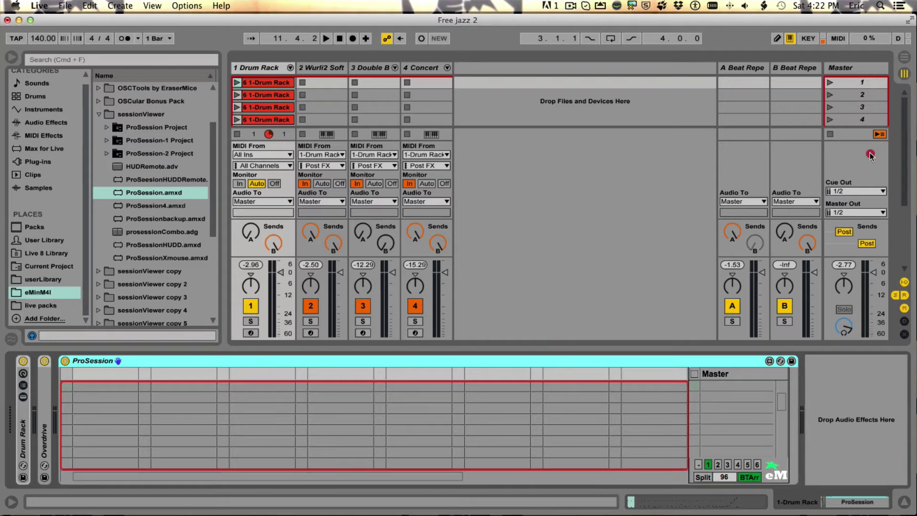
{"action": "left_click_drag", "start_coordinate": [473, 360], "coordinate": [484, 399]}
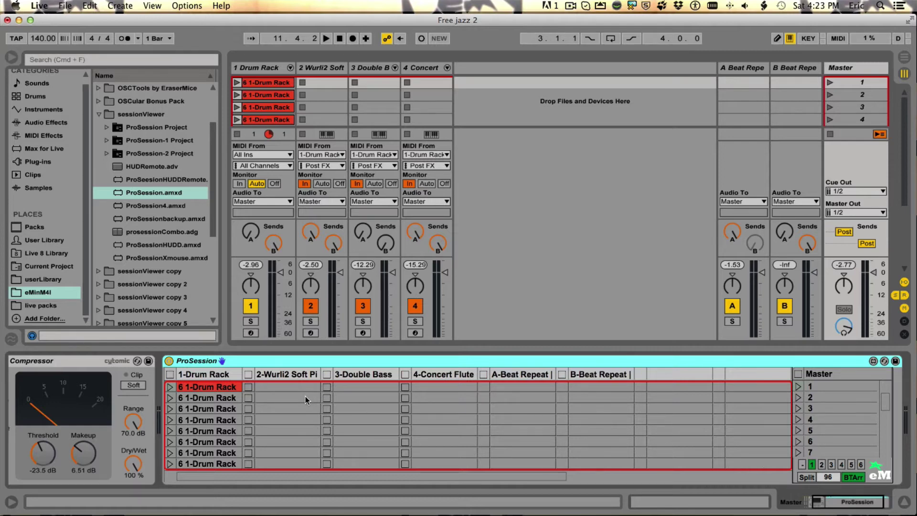
- Launch and stop a Drum Rack clip from the ProSession grid, restart playback, then display the Double Bass chain
{"action": "left_click", "coordinate": [884, 474]}
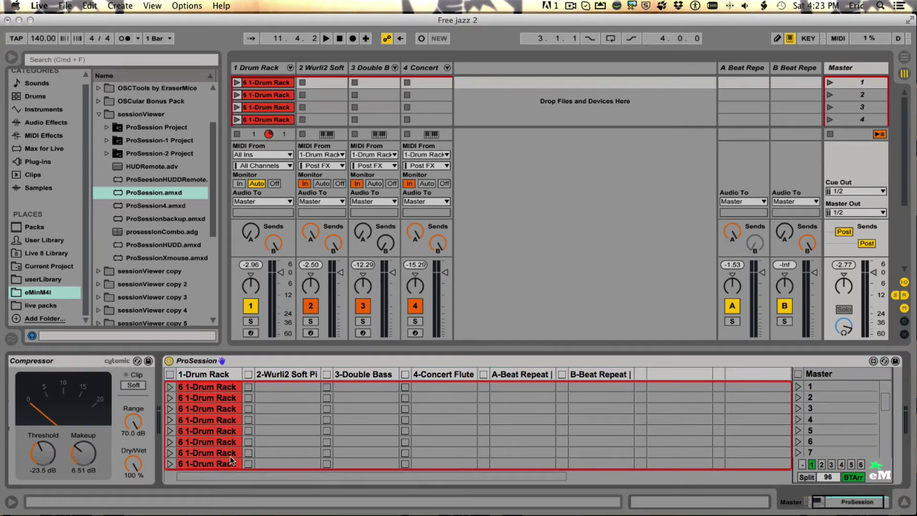
{"action": "left_click", "coordinate": [170, 408]}
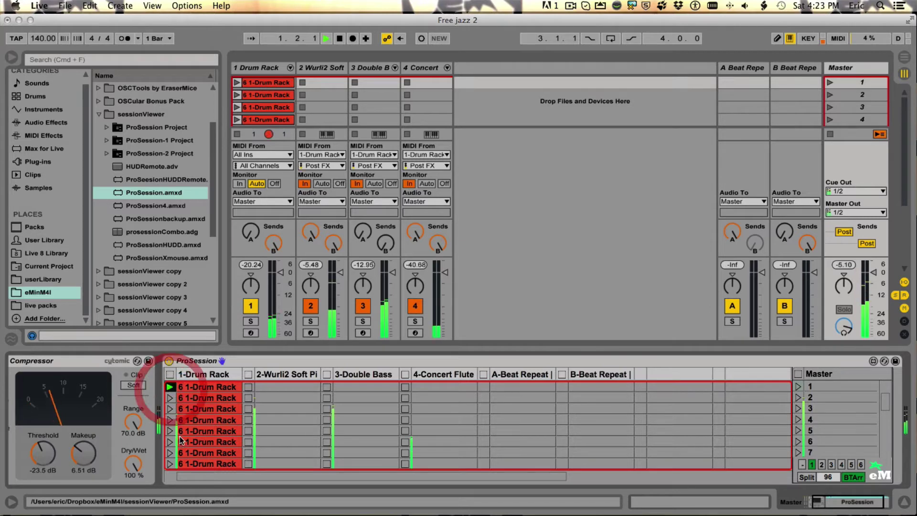
{"action": "left_click", "coordinate": [170, 374]}
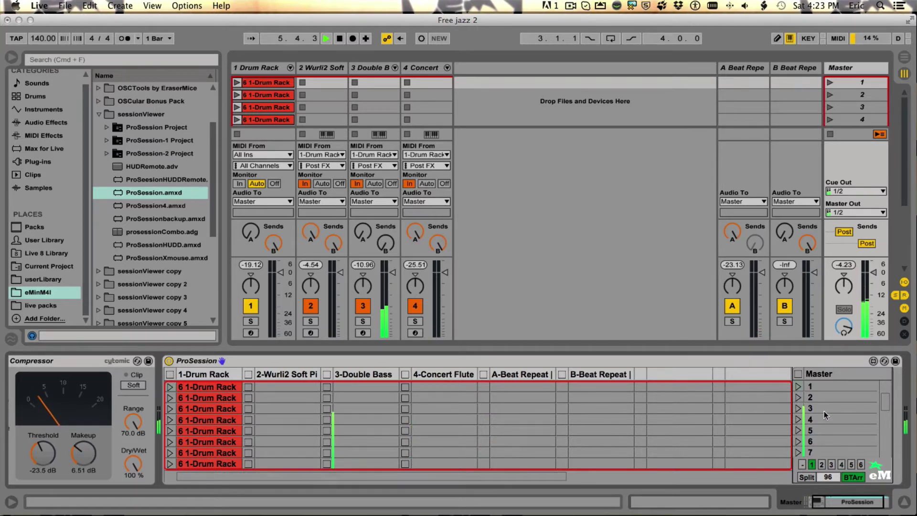
{"action": "left_click", "coordinate": [798, 374]}
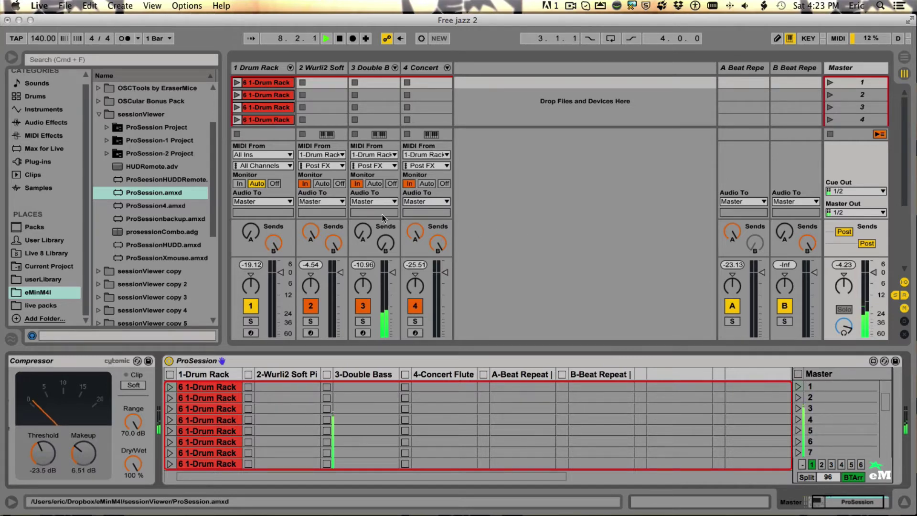
{"action": "left_click", "coordinate": [375, 71]}
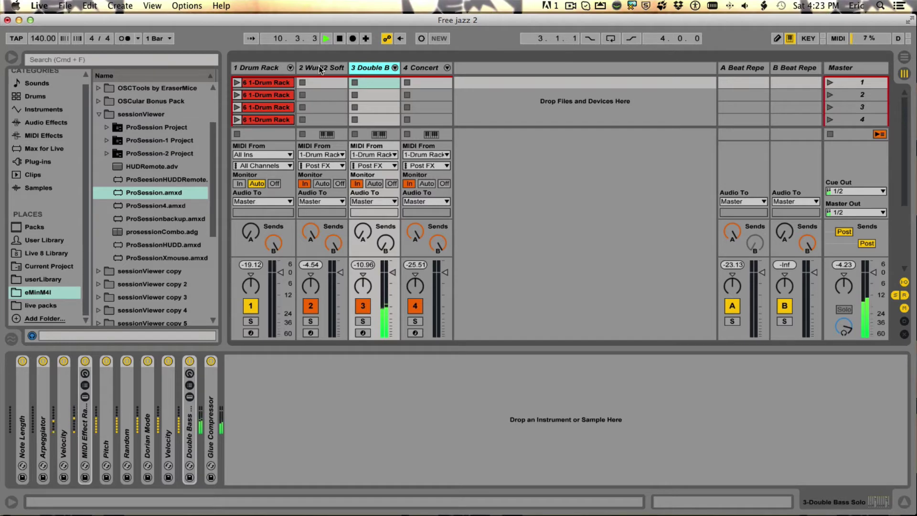
- Toggle the bass's MIDI Effect Rack and Note Length on and off, leaving the Arpeggiator switched off
{"action": "left_click", "coordinate": [85, 362]}
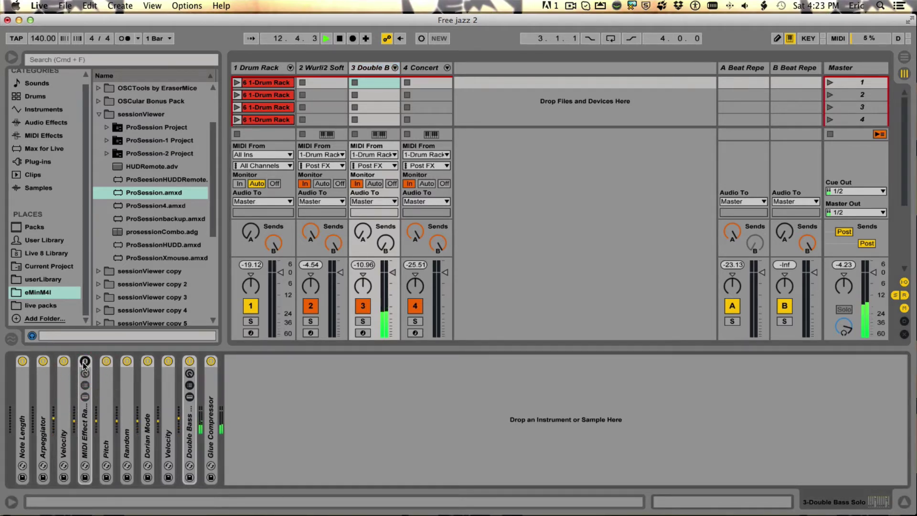
{"action": "left_click", "coordinate": [84, 361]}
{"action": "left_click", "coordinate": [23, 361]}
{"action": "left_click", "coordinate": [22, 361]}
{"action": "left_click", "coordinate": [43, 362]}
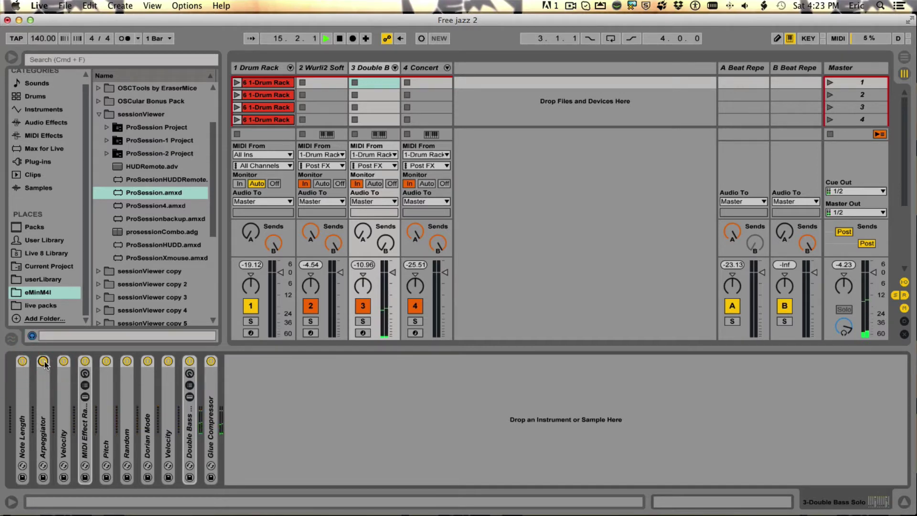
{"action": "left_click", "coordinate": [43, 362]}
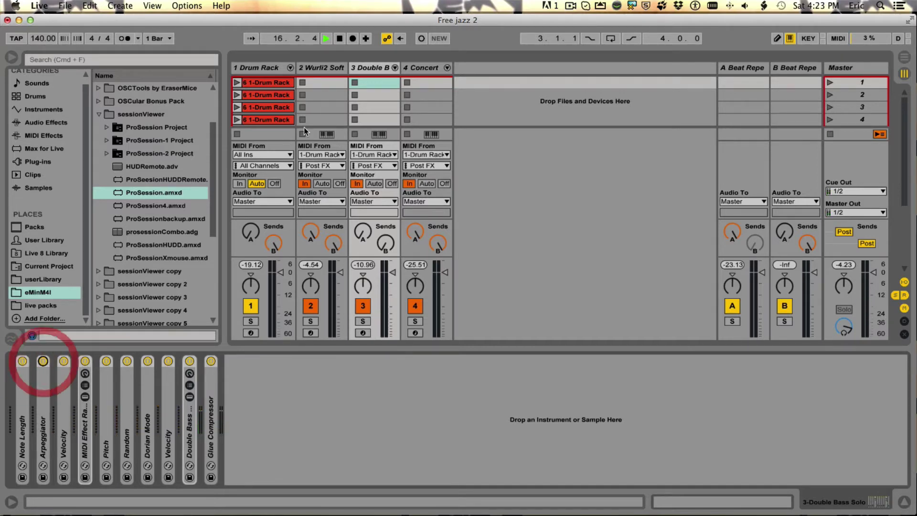
- Stop playback and browse the Drum Rack and Wurli2 Soft device chains, ending on Drum Rack
{"action": "left_click", "coordinate": [262, 191]}
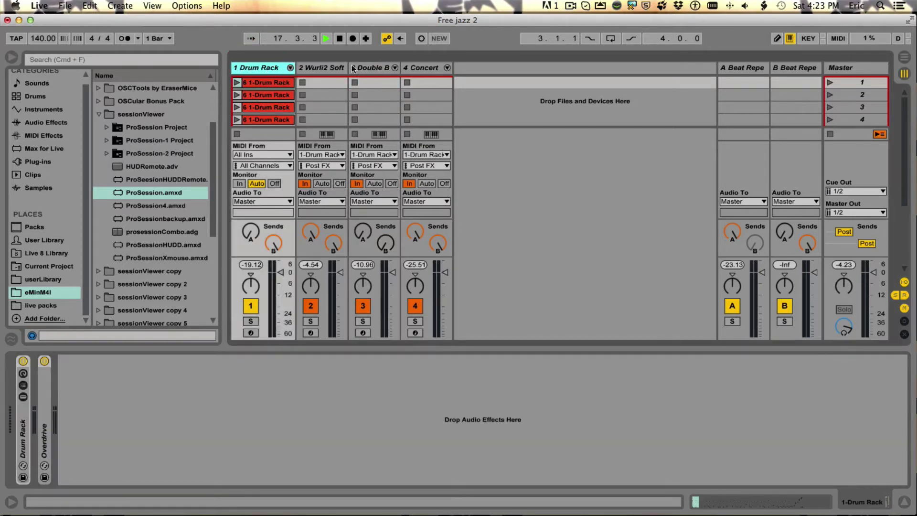
{"action": "left_click", "coordinate": [338, 40]}
{"action": "left_click", "coordinate": [331, 69]}
{"action": "left_click", "coordinate": [258, 68]}
- Show the Master devices and preview the Drum Rack and Wurli2 parameter strips in ProSession, returning to clips
{"action": "left_click", "coordinate": [858, 70]}
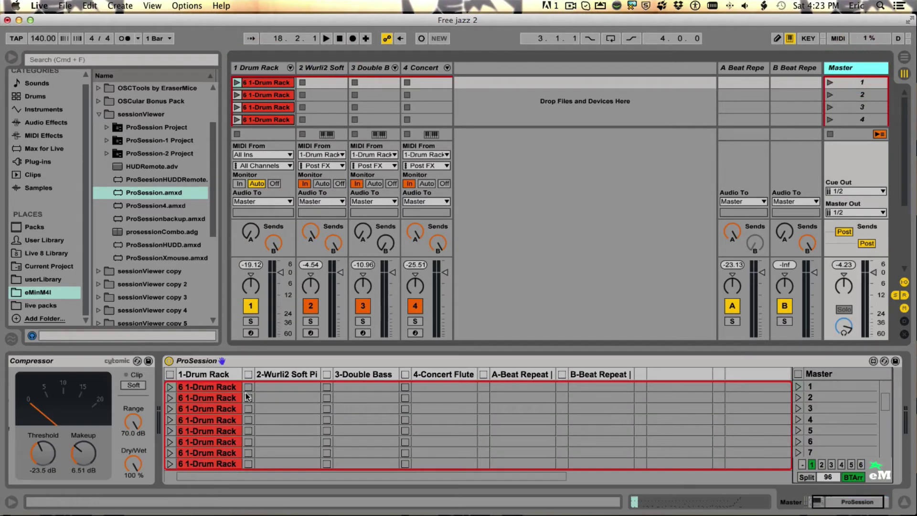
{"action": "left_click", "coordinate": [202, 377]}
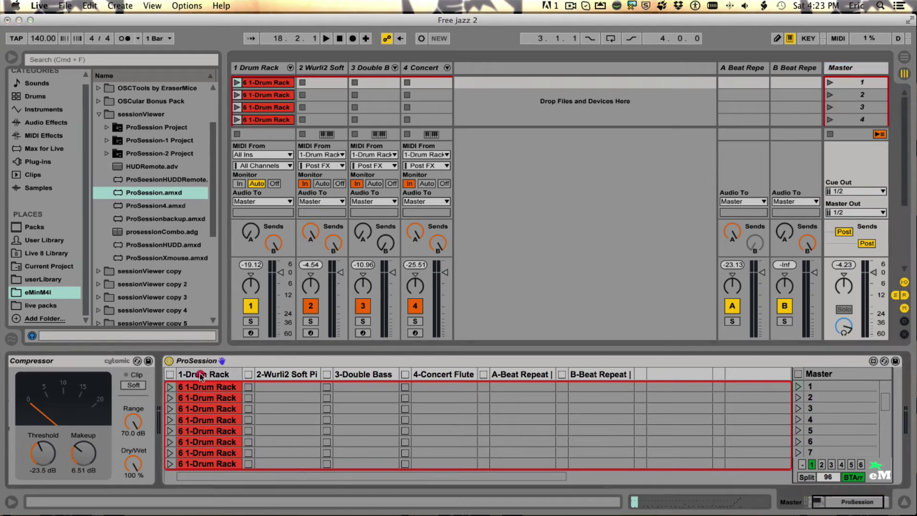
{"action": "left_click", "coordinate": [277, 374]}
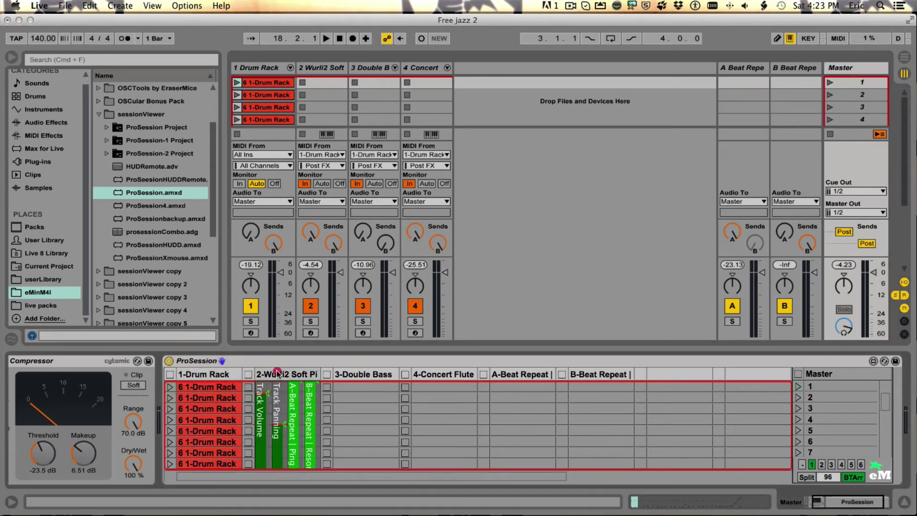
{"action": "left_click", "coordinate": [206, 373]}
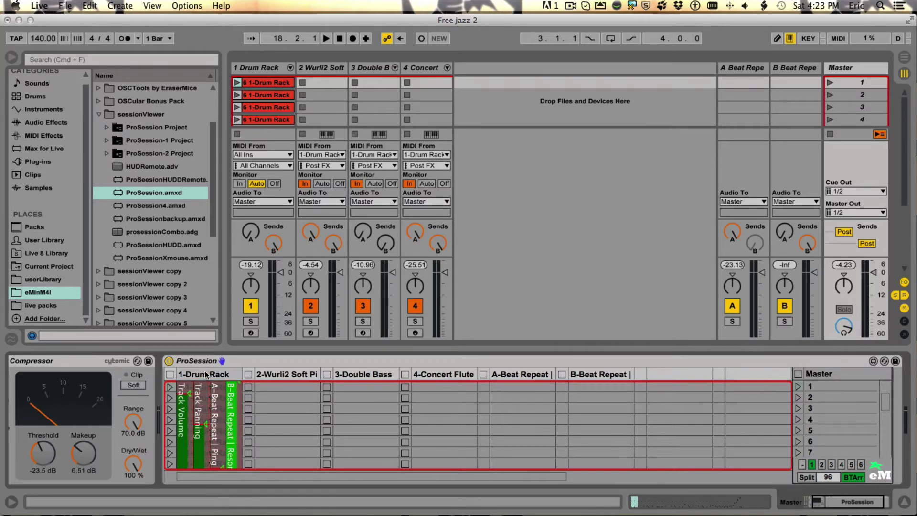
{"action": "left_click", "coordinate": [222, 377]}
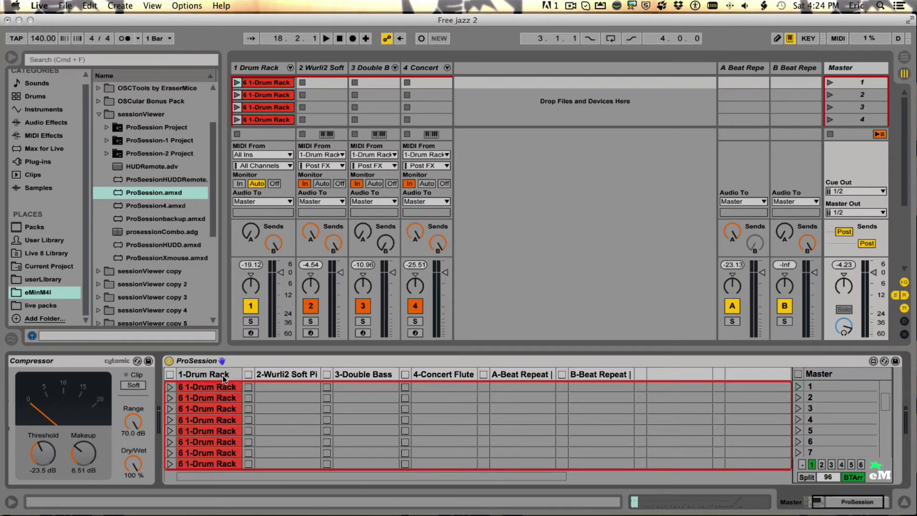
{"action": "left_click", "coordinate": [233, 377]}
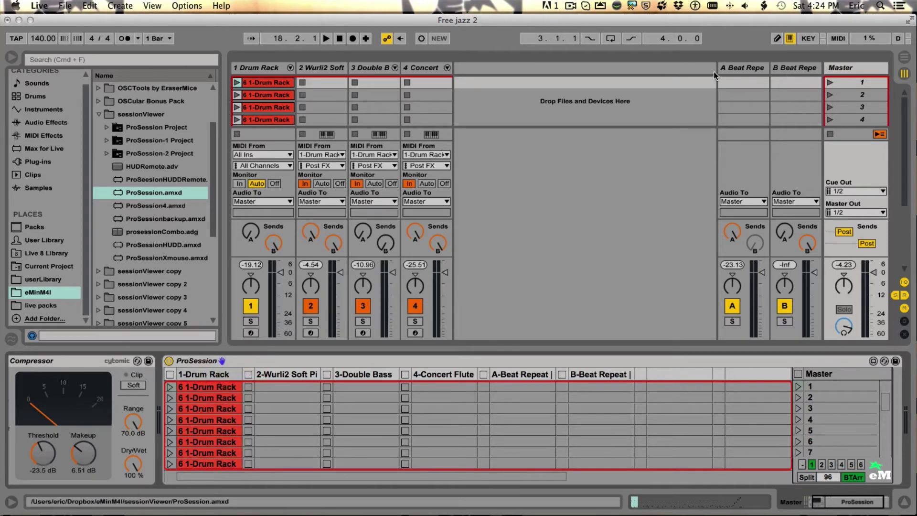
{"action": "left_click", "coordinate": [747, 68]}
{"action": "left_click", "coordinate": [795, 68]}
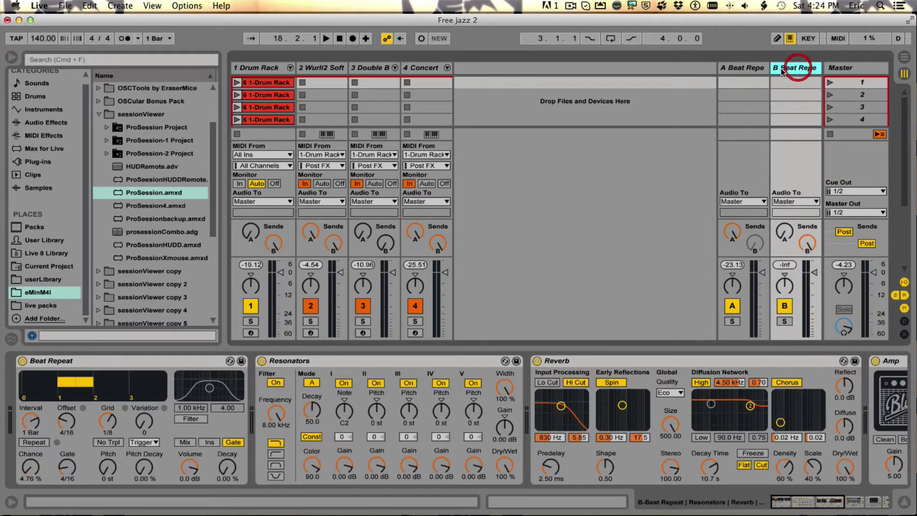
{"action": "left_click", "coordinate": [722, 67], "text": "shift"}
{"action": "left_click_drag", "start_coordinate": [721, 68], "coordinate": [631, 71]}
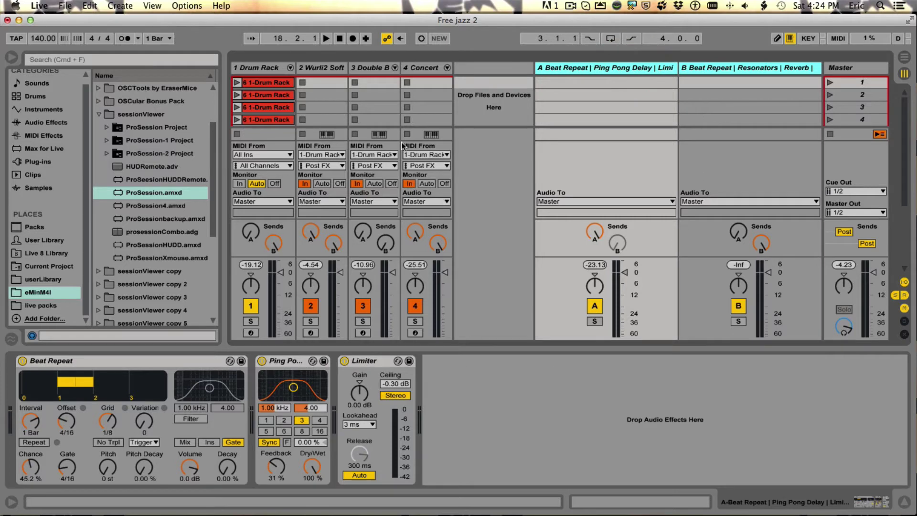
{"action": "left_click", "coordinate": [869, 67]}
{"action": "left_click", "coordinate": [303, 375]}
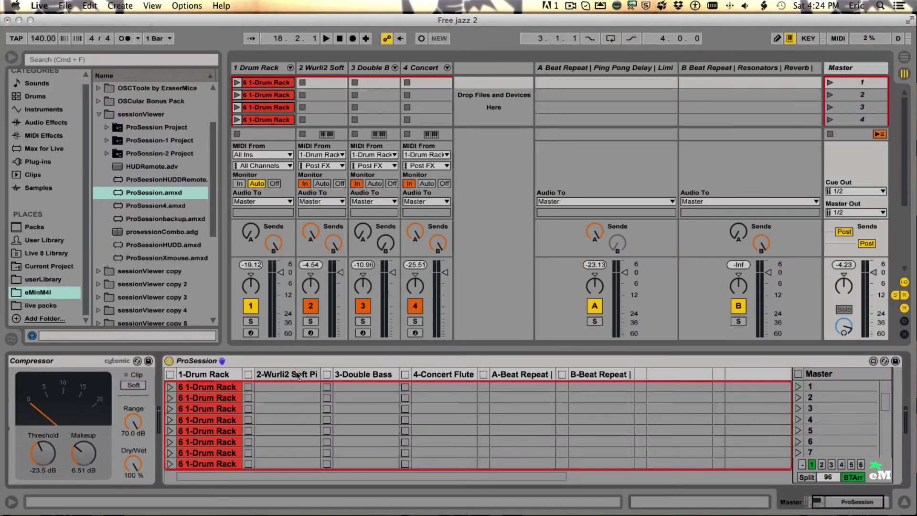
{"action": "left_click", "coordinate": [368, 374]}
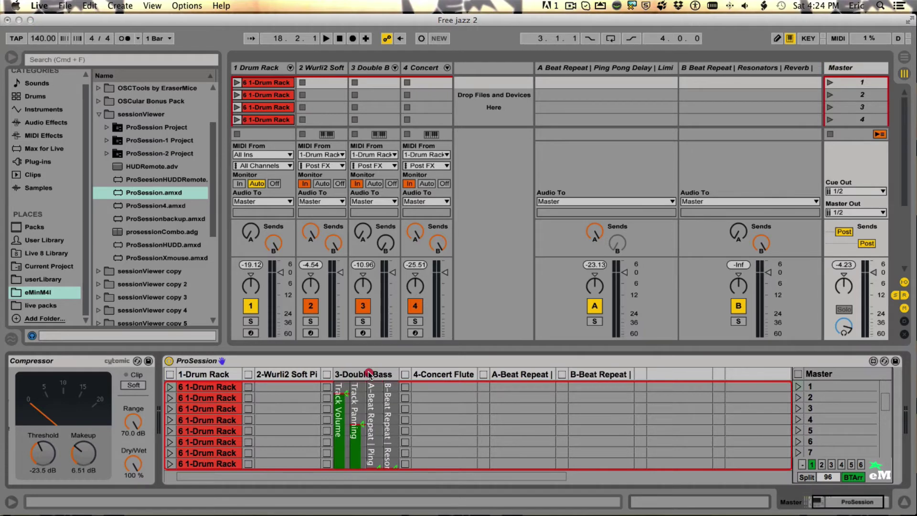
{"action": "left_click", "coordinate": [431, 375]}
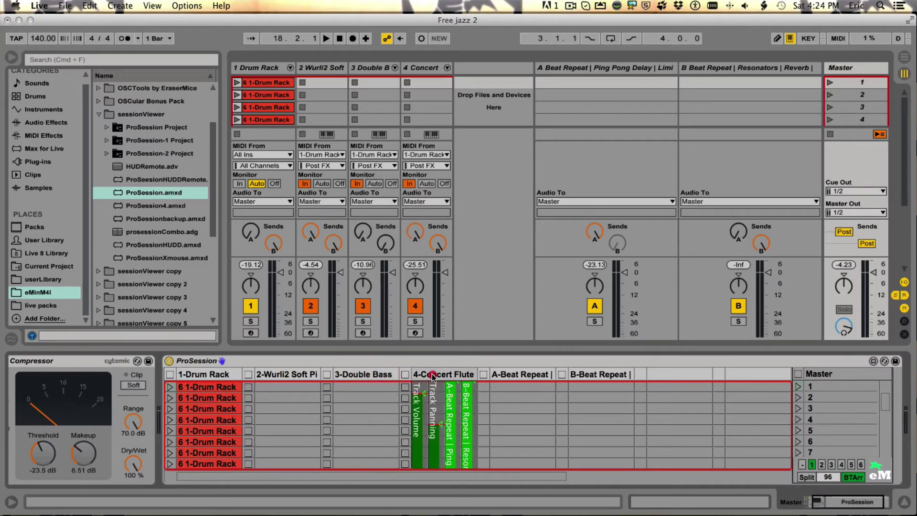
{"action": "left_click", "coordinate": [432, 375]}
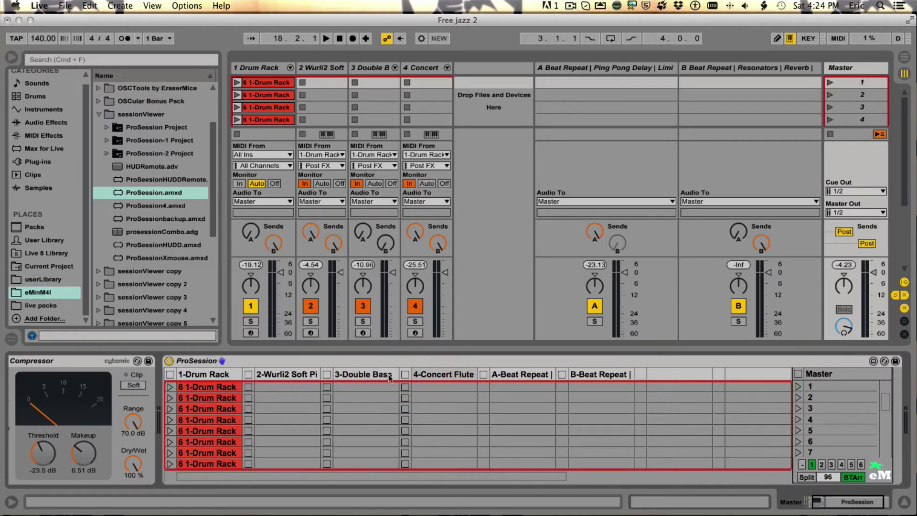
- Toggle the 1-Drum Rack and 2-Wurli2 Soft Pi macro strips, showing Drive, Compand, Random and Mode
{"action": "left_click", "coordinate": [206, 374]}
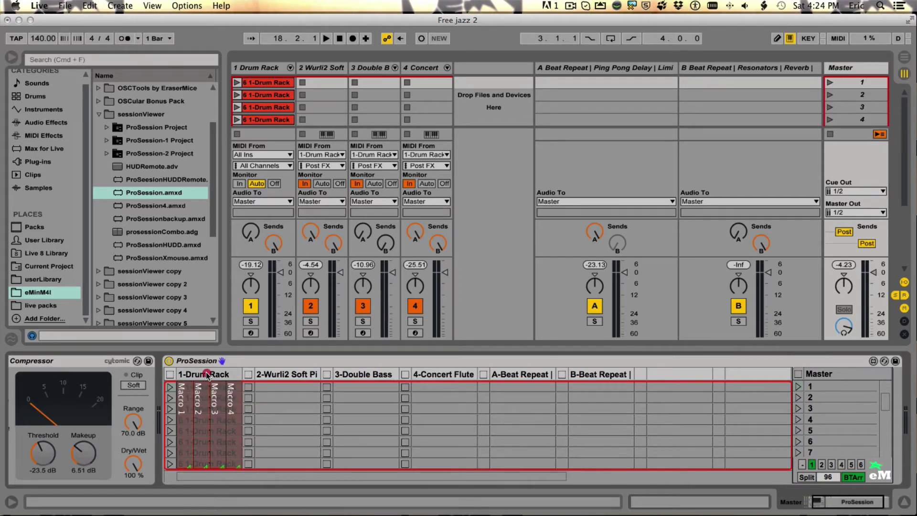
{"action": "left_click", "coordinate": [207, 374]}
{"action": "left_click", "coordinate": [272, 374]}
{"action": "left_click", "coordinate": [272, 374]}
{"action": "left_click", "coordinate": [221, 375]}
{"action": "left_click", "coordinate": [221, 375]}
{"action": "left_click", "coordinate": [288, 375]}
- Cycle the 3-Double Bass, 4-Concert Flute and A-Beat Repeat strips, ending with the Wurli2 strip open
{"action": "left_click", "coordinate": [291, 375]}
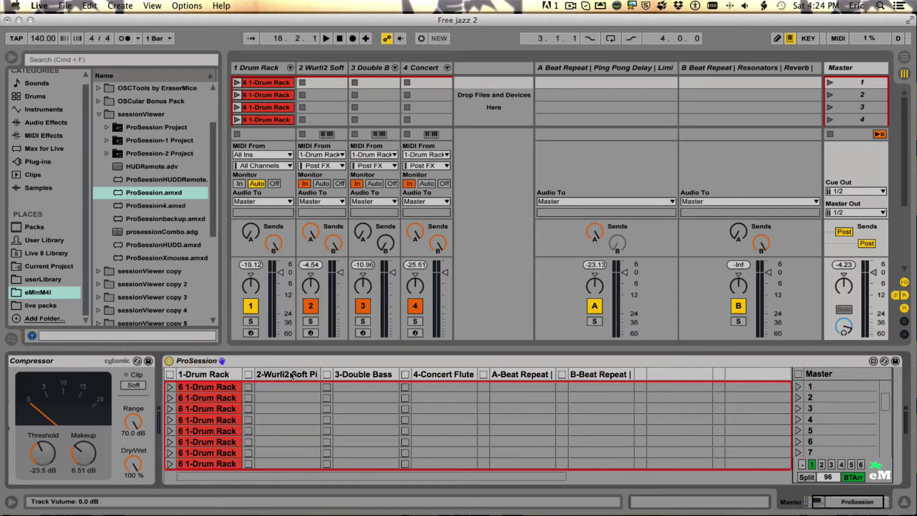
{"action": "left_click", "coordinate": [377, 374]}
{"action": "left_click", "coordinate": [377, 375]}
{"action": "left_click", "coordinate": [453, 373]}
{"action": "left_click", "coordinate": [452, 373]}
{"action": "left_click", "coordinate": [516, 372]}
{"action": "left_click", "coordinate": [516, 373]}
{"action": "left_click", "coordinate": [516, 372]}
{"action": "left_click", "coordinate": [516, 373]}
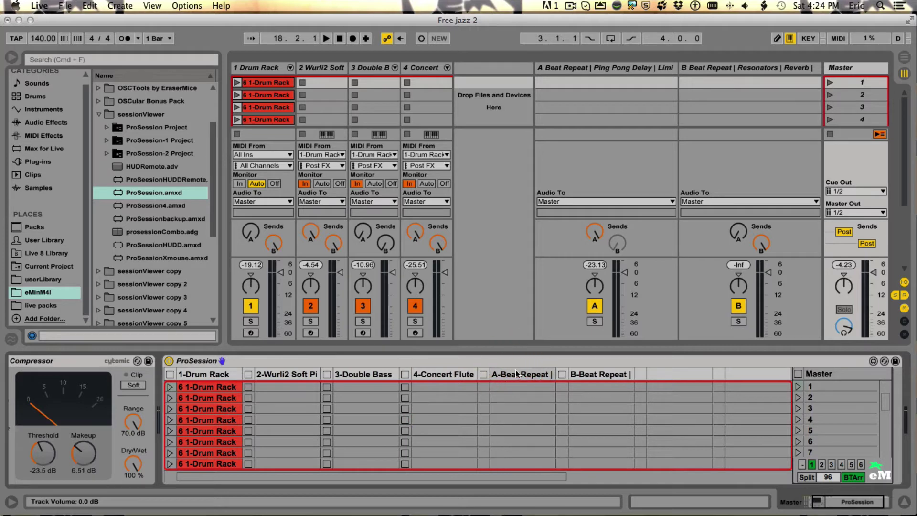
{"action": "left_click", "coordinate": [206, 373]}
{"action": "left_click", "coordinate": [205, 373]}
{"action": "left_click", "coordinate": [281, 373]}
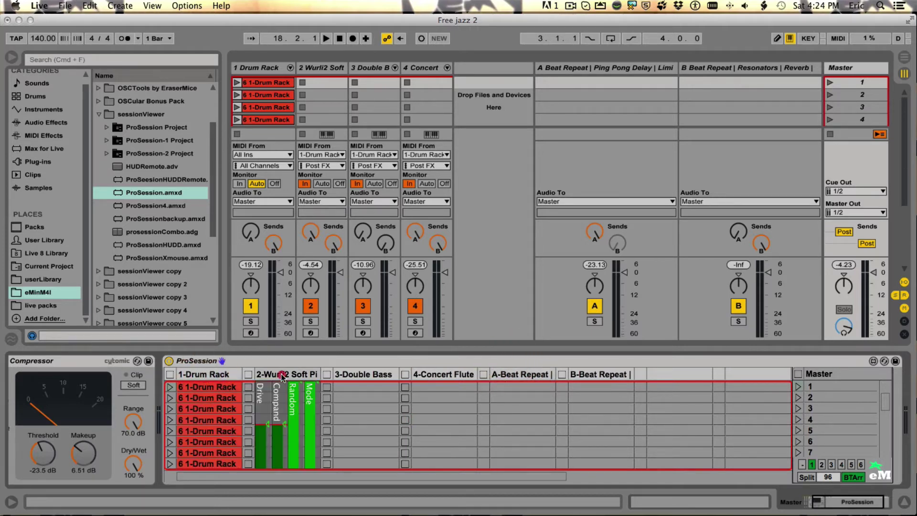
- Open the 3-Double Bass macro strip with Trigger Mode, then close it again
{"action": "left_click", "coordinate": [281, 375]}
{"action": "left_click", "coordinate": [366, 373]}
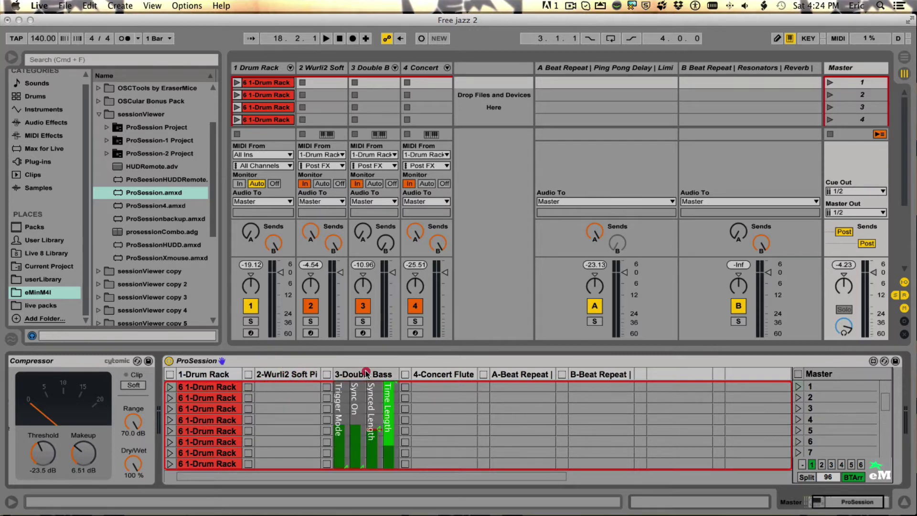
{"action": "left_click", "coordinate": [366, 374]}
- Inspect the Drum Rack, Wurli2, Double Bass, Concert Flute, return A and return B chains, ending on Master
{"action": "left_click", "coordinate": [265, 67]}
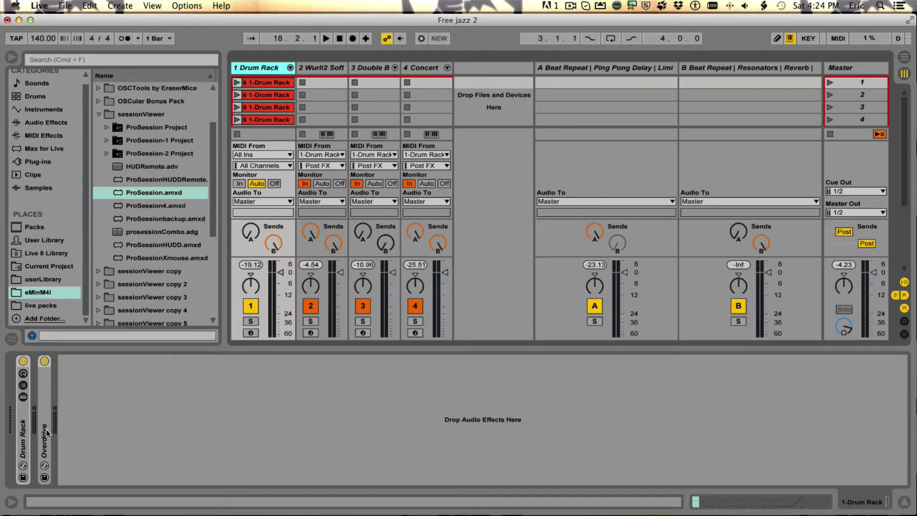
{"action": "left_click", "coordinate": [319, 67]}
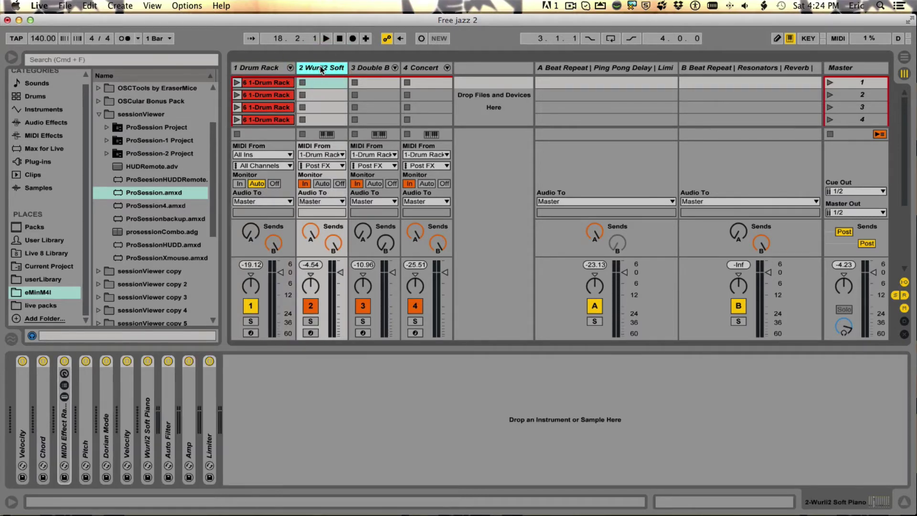
{"action": "left_click", "coordinate": [372, 69]}
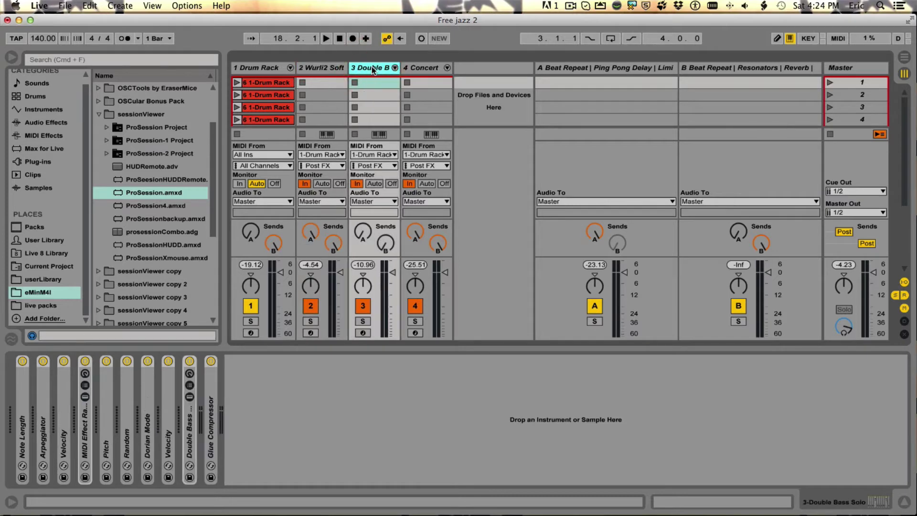
{"action": "left_click", "coordinate": [425, 67]}
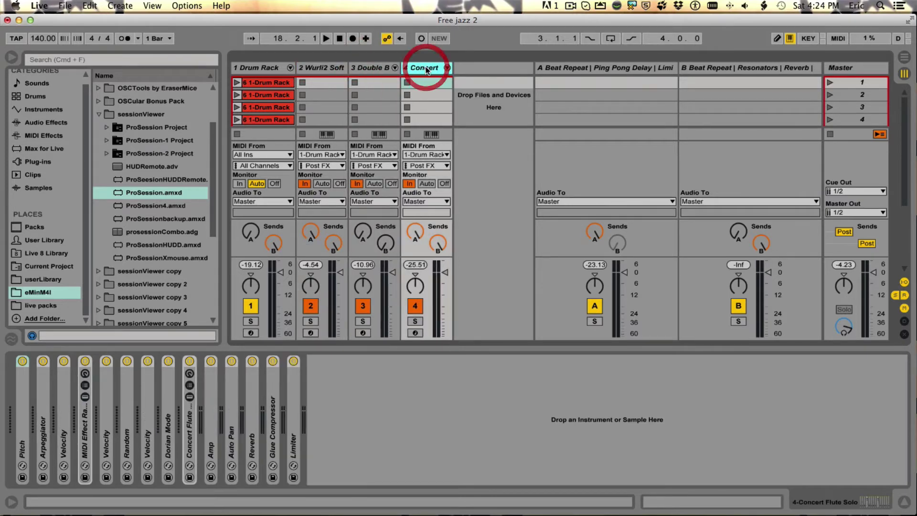
{"action": "left_click", "coordinate": [596, 69]}
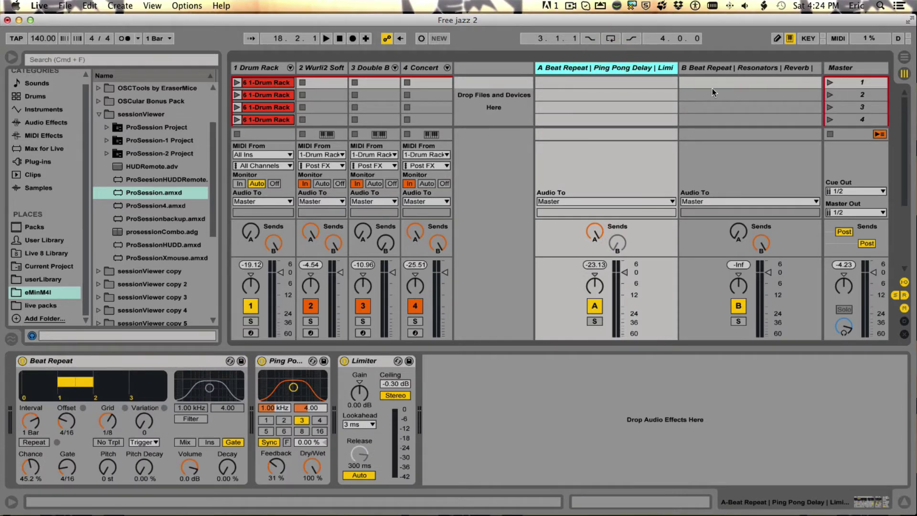
{"action": "left_click", "coordinate": [774, 68]}
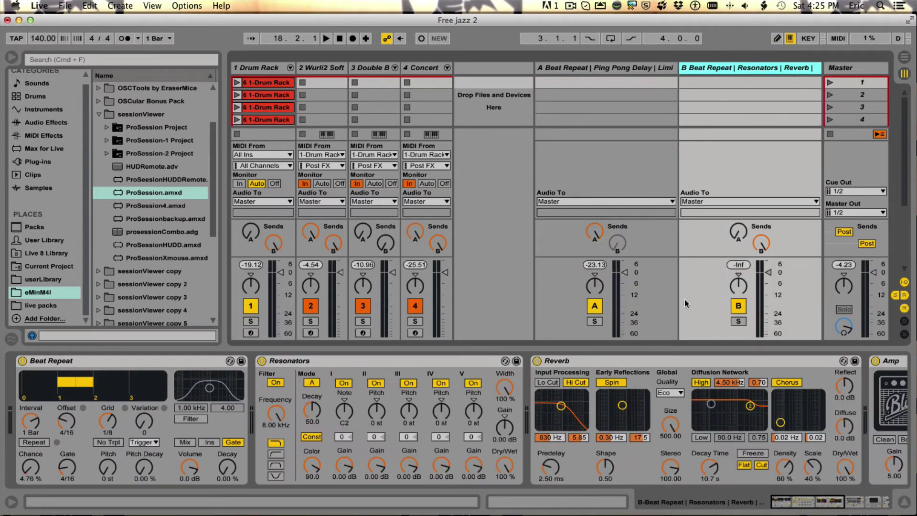
{"action": "left_click", "coordinate": [859, 68]}
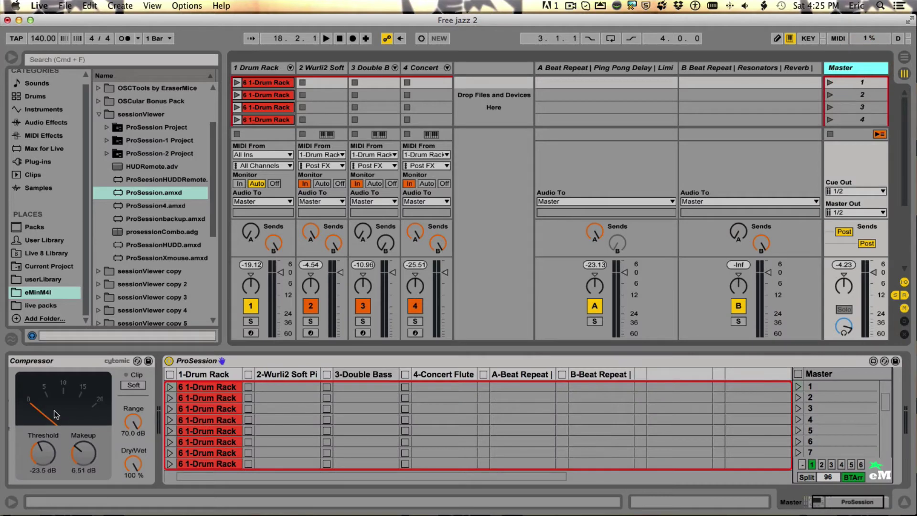
{"action": "left_click", "coordinate": [85, 406]}
{"action": "scroll", "coordinate": [47, 362], "scroll_direction": "left", "scroll_amount": 5}
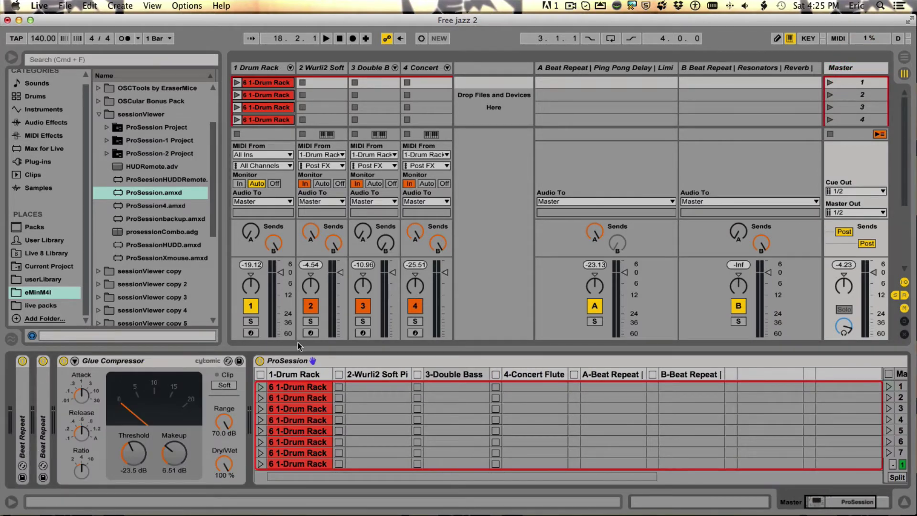
{"action": "left_click", "coordinate": [267, 67]}
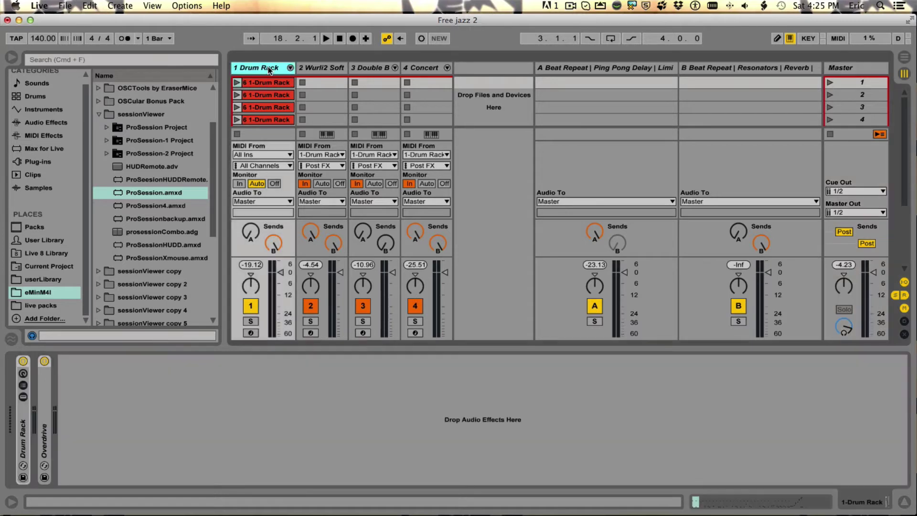
{"action": "left_click", "coordinate": [866, 67]}
{"action": "left_click", "coordinate": [292, 375]}
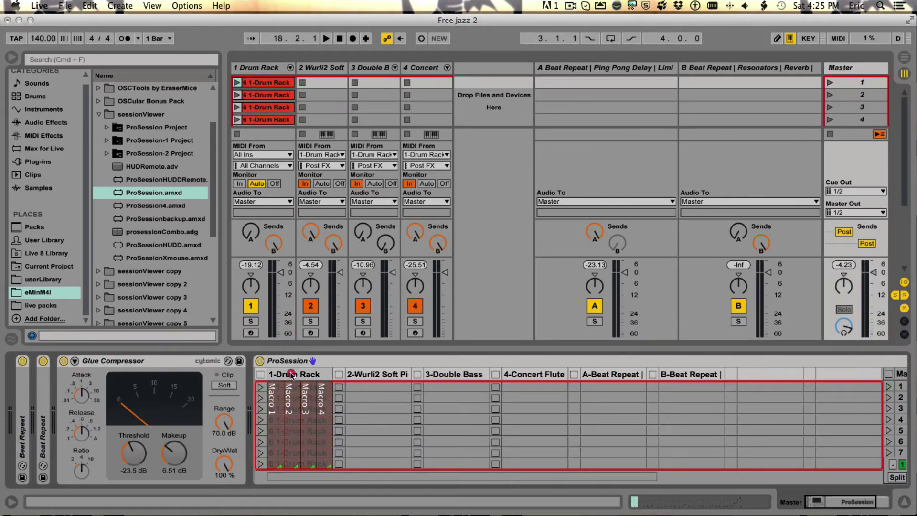
{"action": "left_click", "coordinate": [372, 373]}
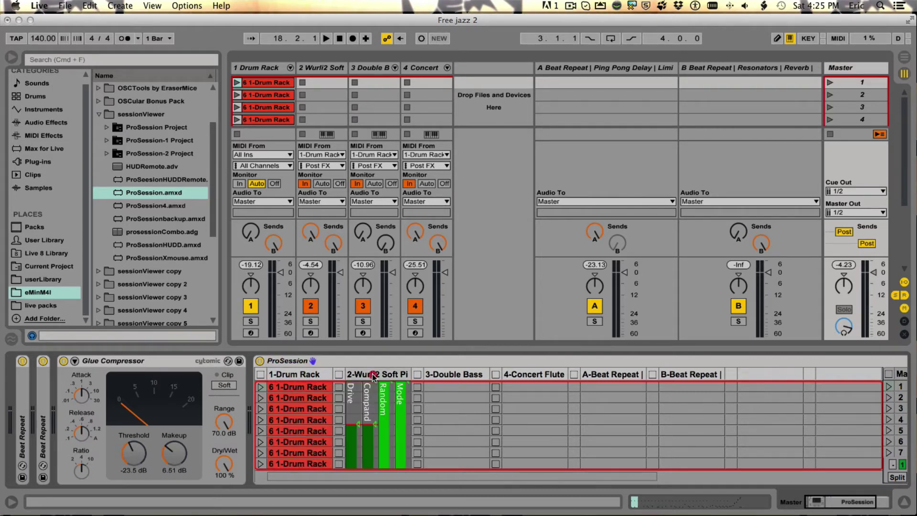
{"action": "left_click", "coordinate": [468, 375]}
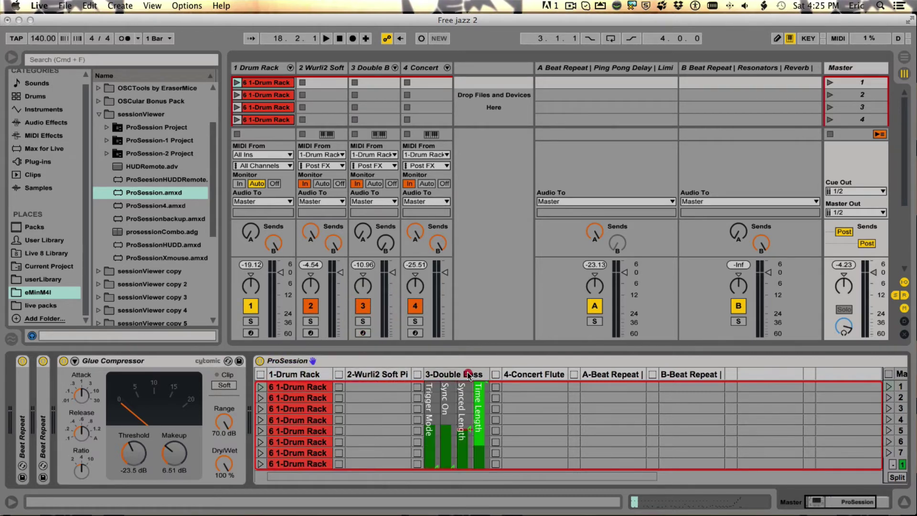
{"action": "left_click", "coordinate": [468, 375]}
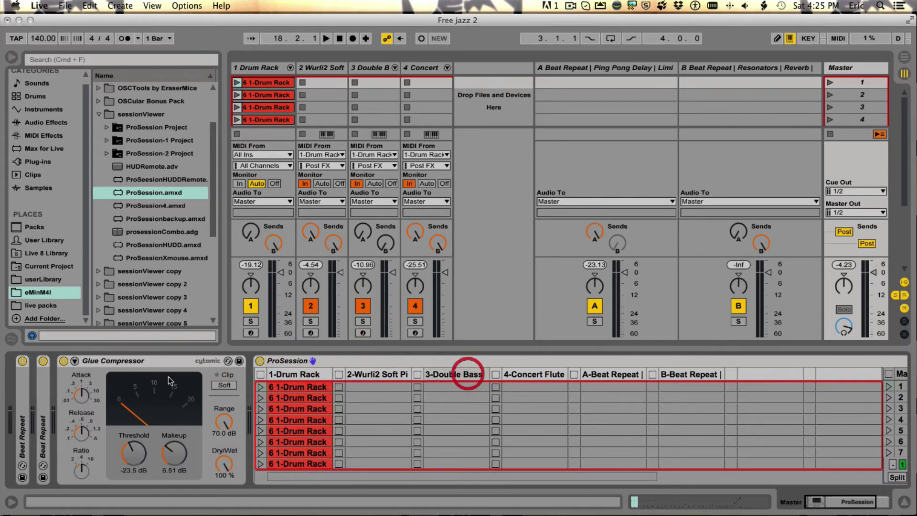
{"action": "left_click", "coordinate": [495, 358]}
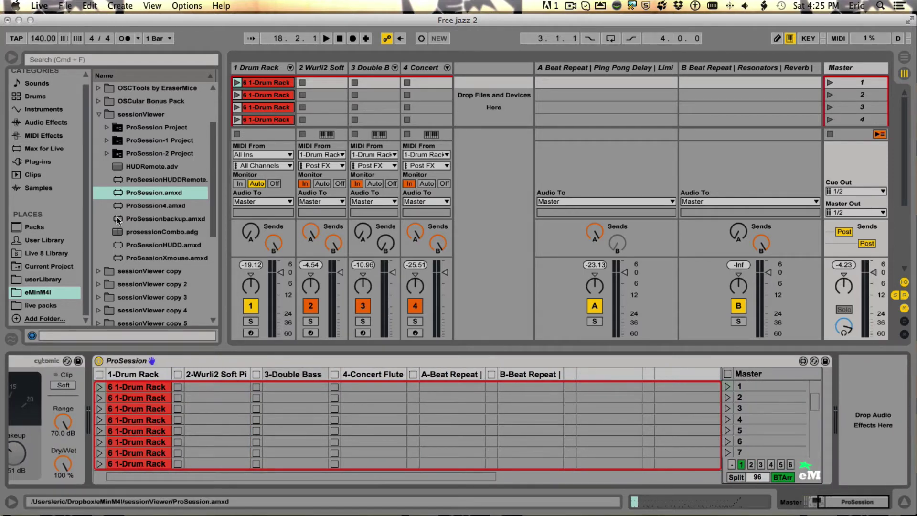
- Add ProSessionHUDD.amxd before ProSession on Master and cycle its target through every track, back to 1-Drum Rack
{"action": "left_click_drag", "start_coordinate": [121, 247], "coordinate": [94, 390]}
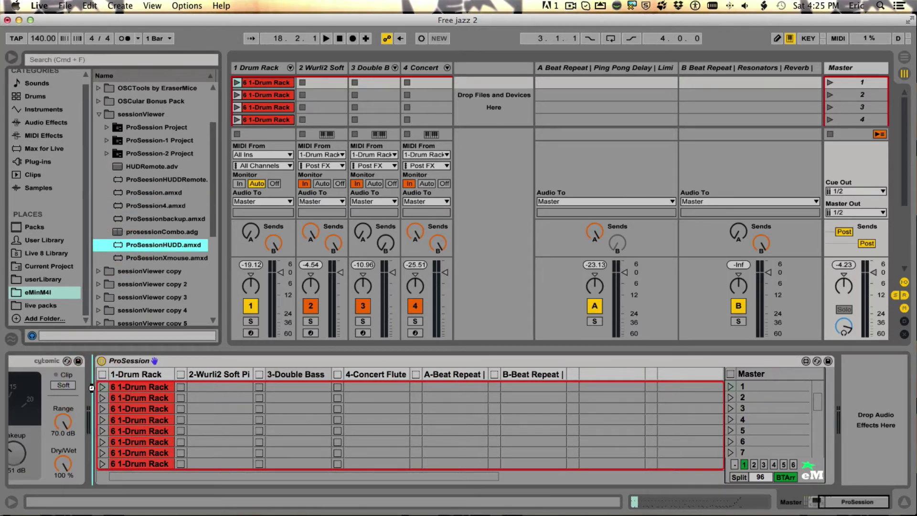
{"action": "left_click", "coordinate": [314, 374]}
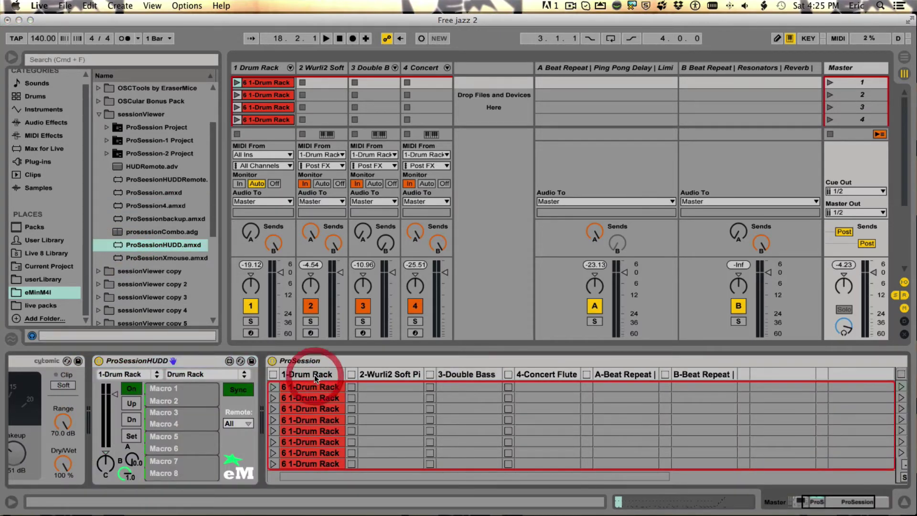
{"action": "left_click", "coordinate": [388, 374]}
{"action": "left_click", "coordinate": [302, 374]}
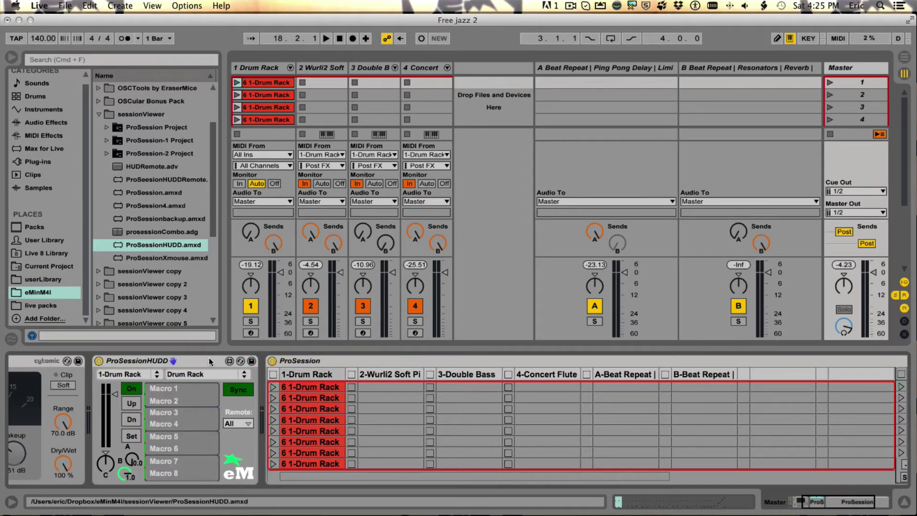
{"action": "left_click", "coordinate": [472, 374]}
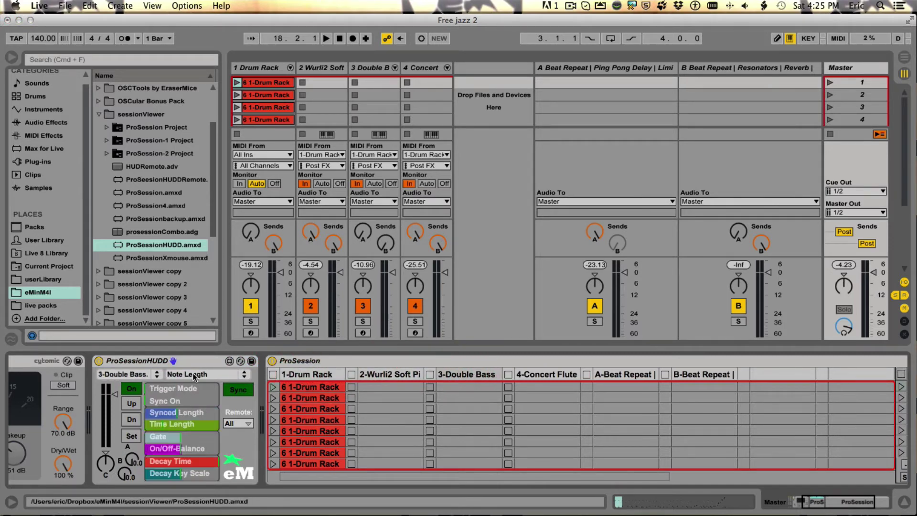
{"action": "left_click", "coordinate": [559, 376]}
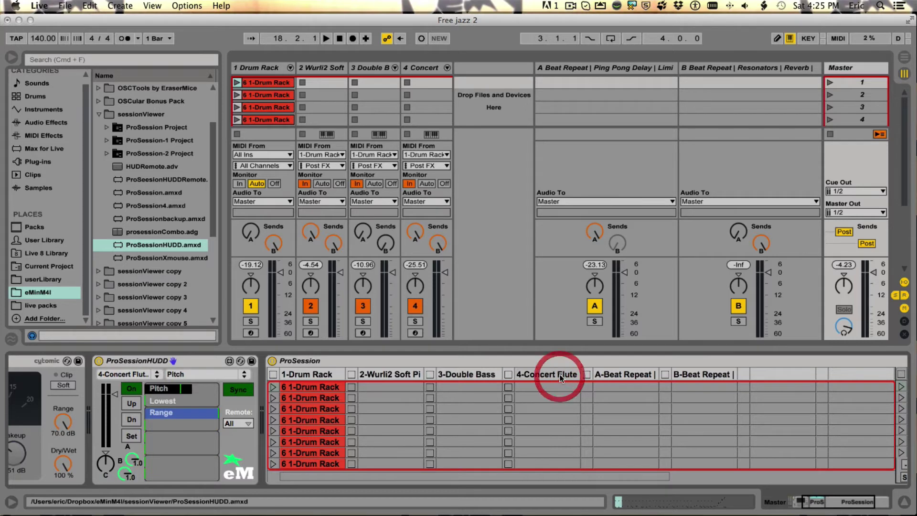
{"action": "left_click", "coordinate": [629, 374]}
{"action": "left_click", "coordinate": [705, 376]}
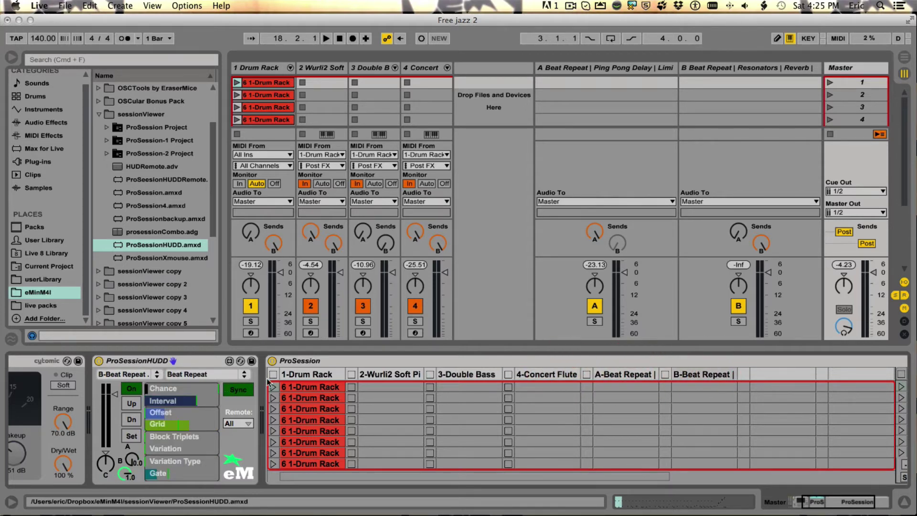
{"action": "left_click", "coordinate": [301, 374]}
- Target 1-Drum Rack's Overdrive in the HUDD and refresh its parameter values
{"action": "left_click", "coordinate": [209, 377]}
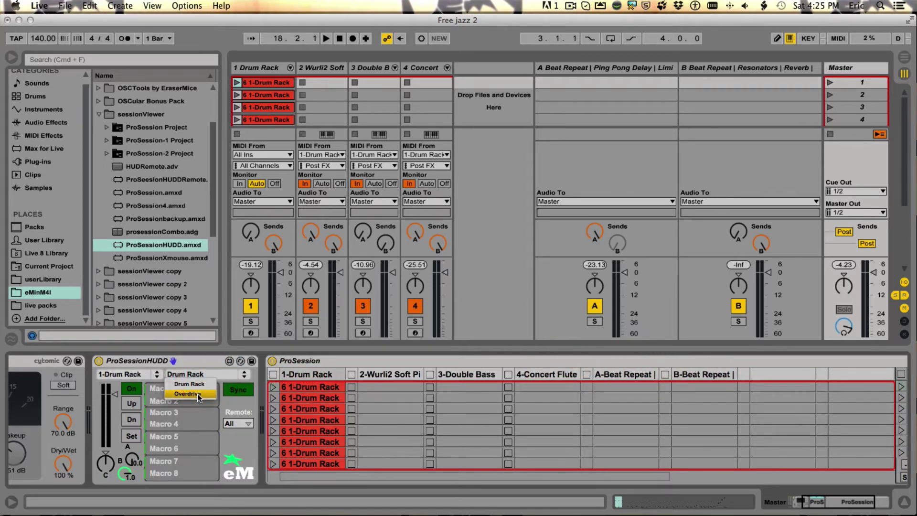
{"action": "left_click", "coordinate": [197, 392]}
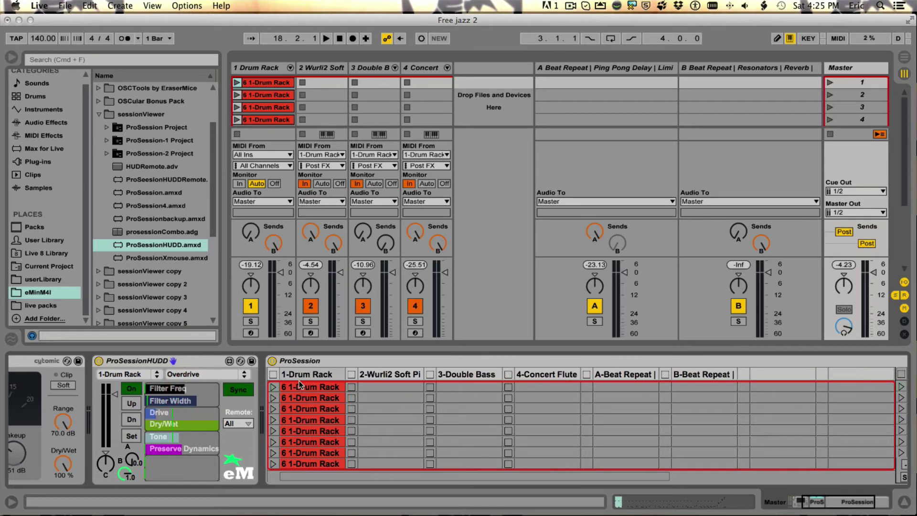
{"action": "left_click", "coordinate": [132, 435]}
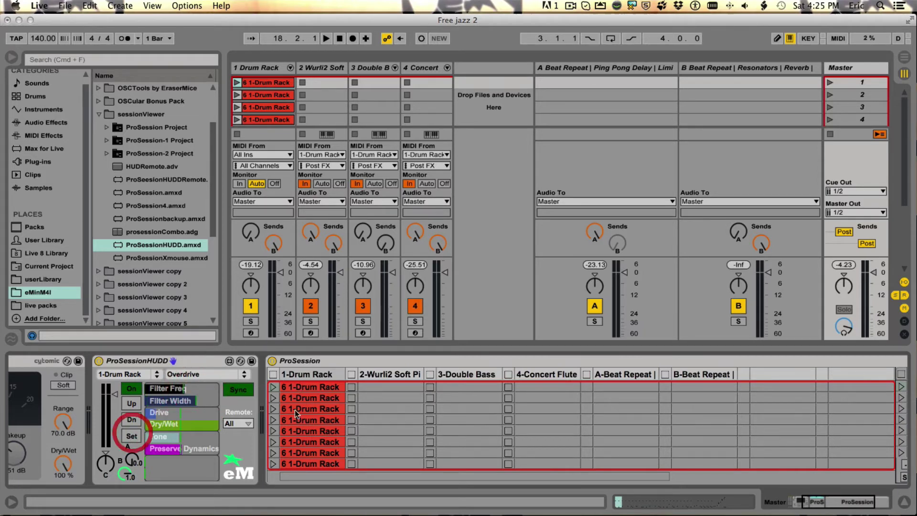
- Preview the Overdrive sliders, deactivate tracks 2, 3 and 4, and start playback
{"action": "left_click", "coordinate": [301, 376]}
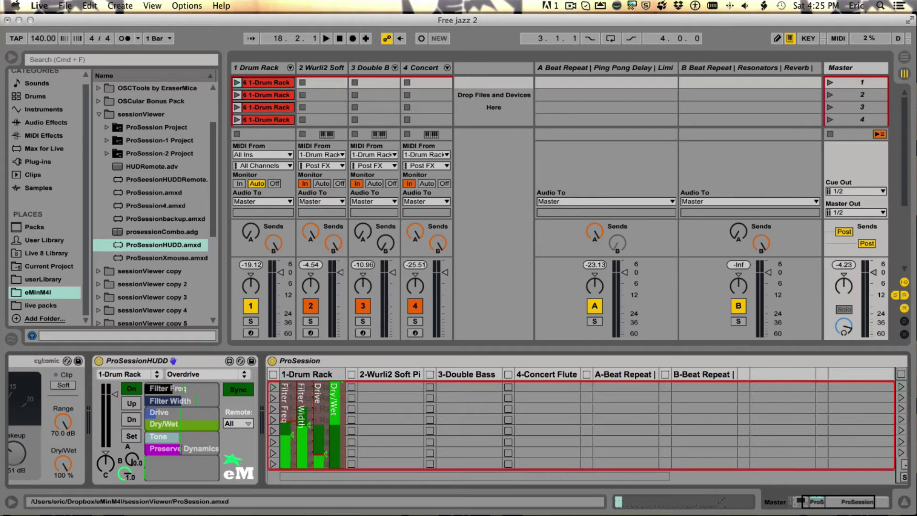
{"action": "left_click", "coordinate": [287, 377]}
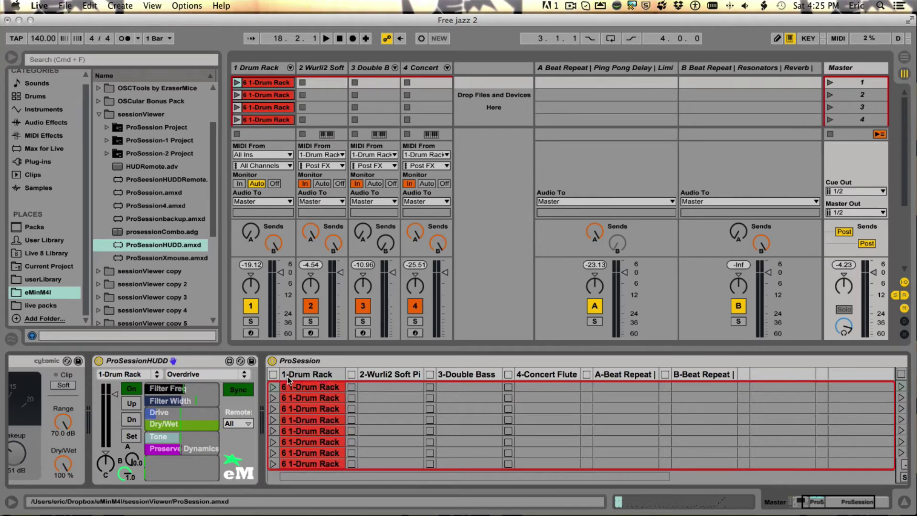
{"action": "left_click", "coordinate": [310, 306]}
{"action": "left_click", "coordinate": [362, 305]}
{"action": "left_click", "coordinate": [415, 308]}
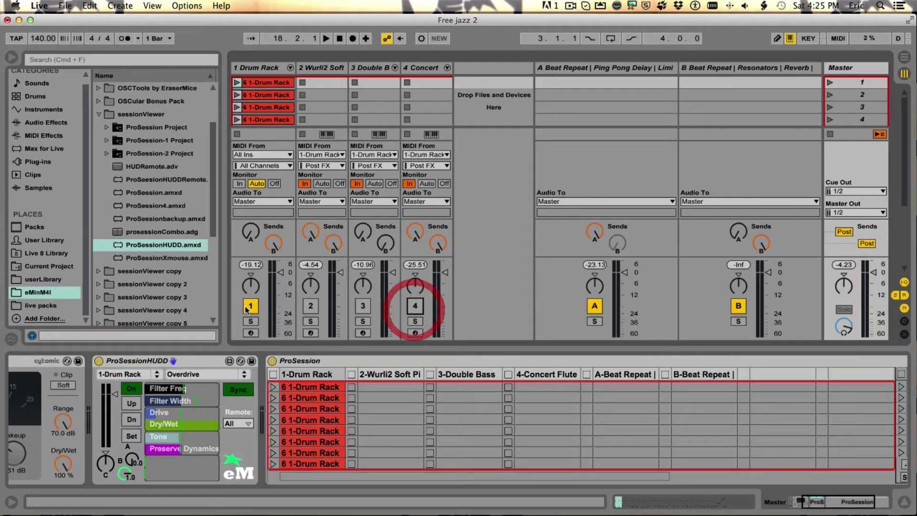
{"action": "key", "text": "space"}
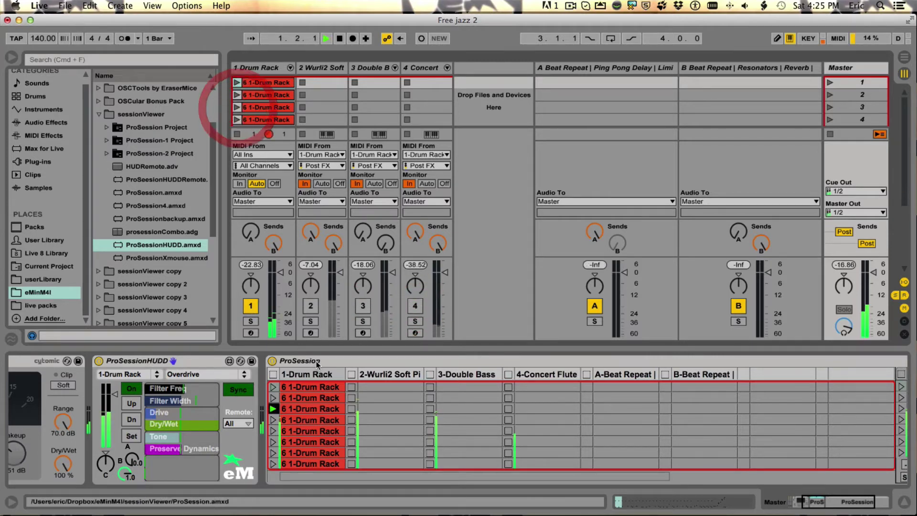
- Toggle the Drum Rack parameter sliders, then stop and relaunch 1-Drum Rack clips, including the second one
{"action": "left_click", "coordinate": [328, 377]}
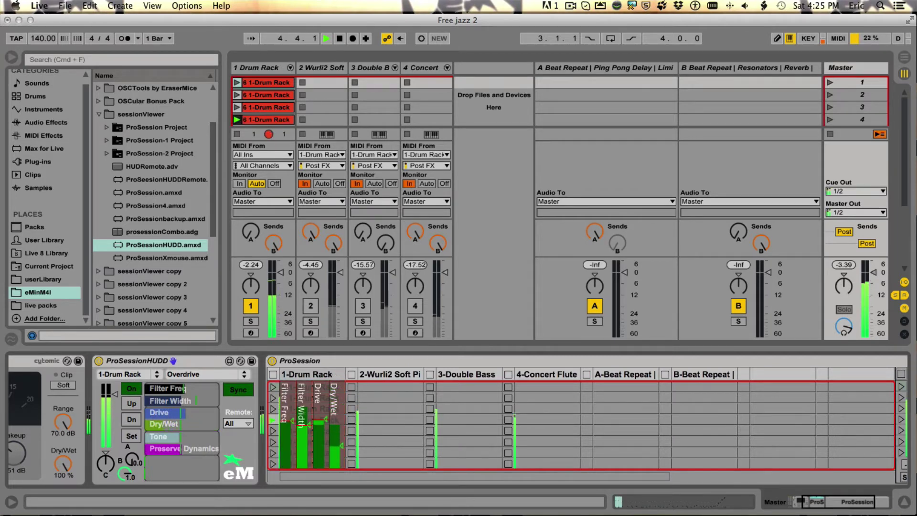
{"action": "left_click", "coordinate": [302, 374]}
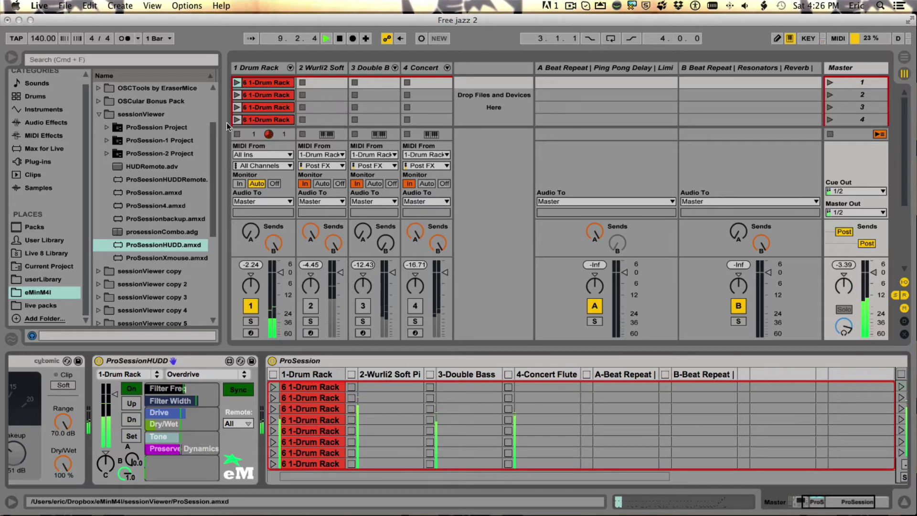
{"action": "left_click", "coordinate": [238, 134]}
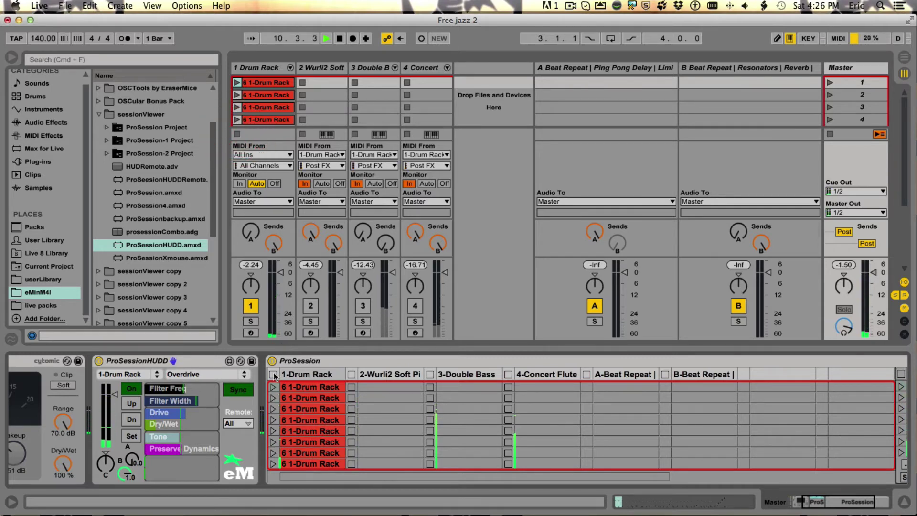
{"action": "left_click", "coordinate": [273, 386]}
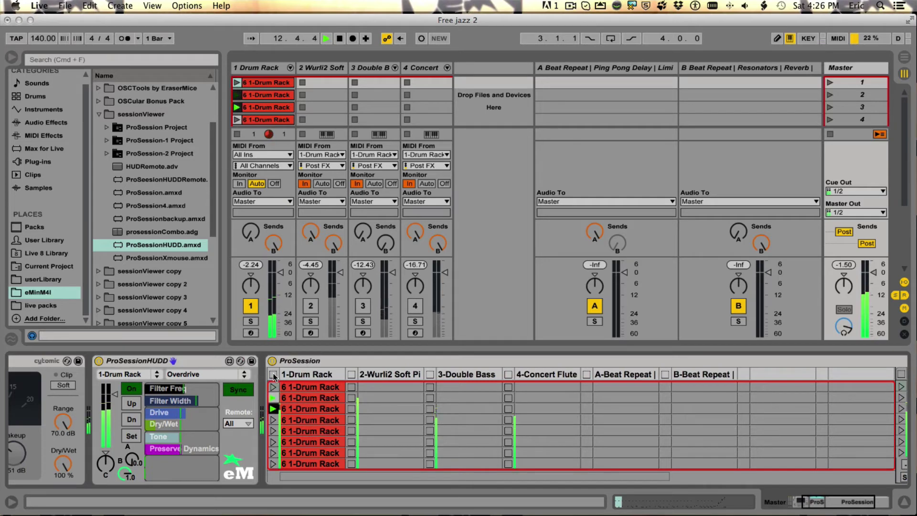
{"action": "left_click", "coordinate": [273, 398]}
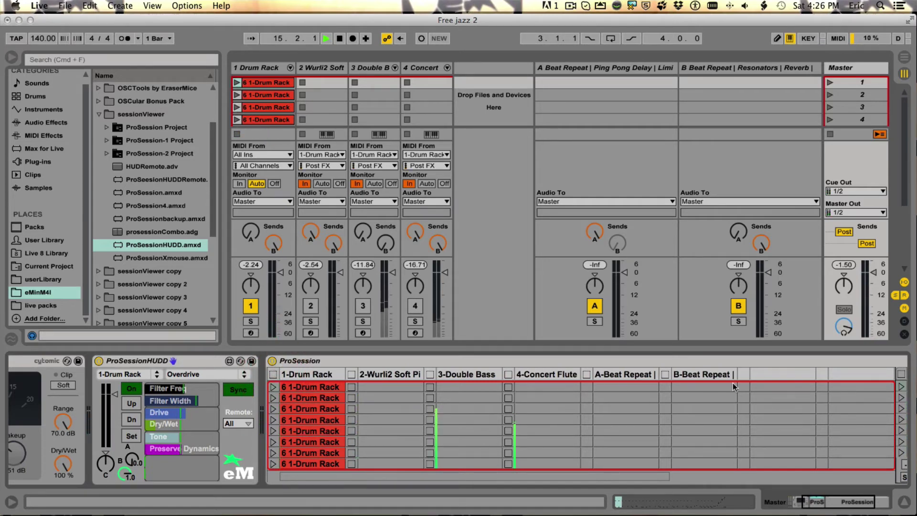
- Widen ProSession's track columns to 231 and show the 1-Drum Rack parameter sliders
{"action": "scroll", "coordinate": [695, 361], "scroll_direction": "right", "scroll_amount": 5}
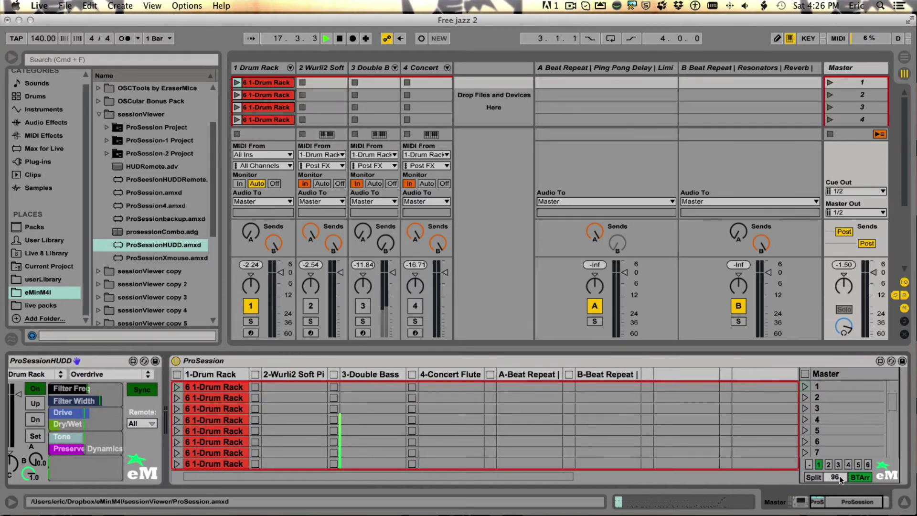
{"action": "left_click_drag", "start_coordinate": [904, 415], "coordinate": [618, 420]}
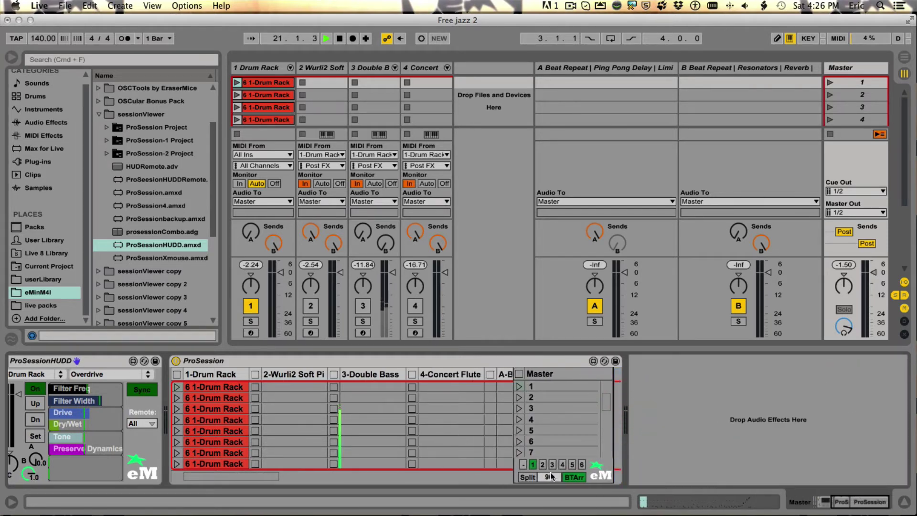
{"action": "left_click_drag", "start_coordinate": [552, 477], "coordinate": [551, 437]}
{"action": "left_click", "coordinate": [284, 375]}
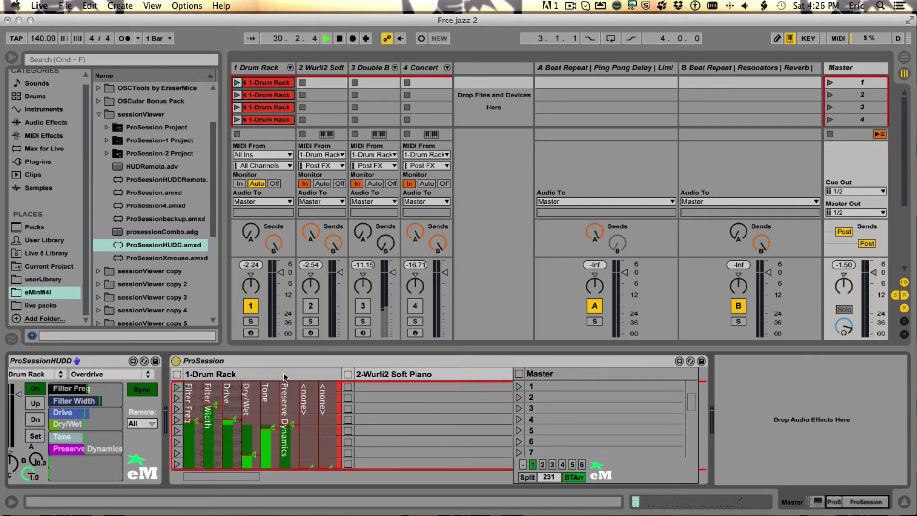
{"action": "left_click", "coordinate": [282, 374]}
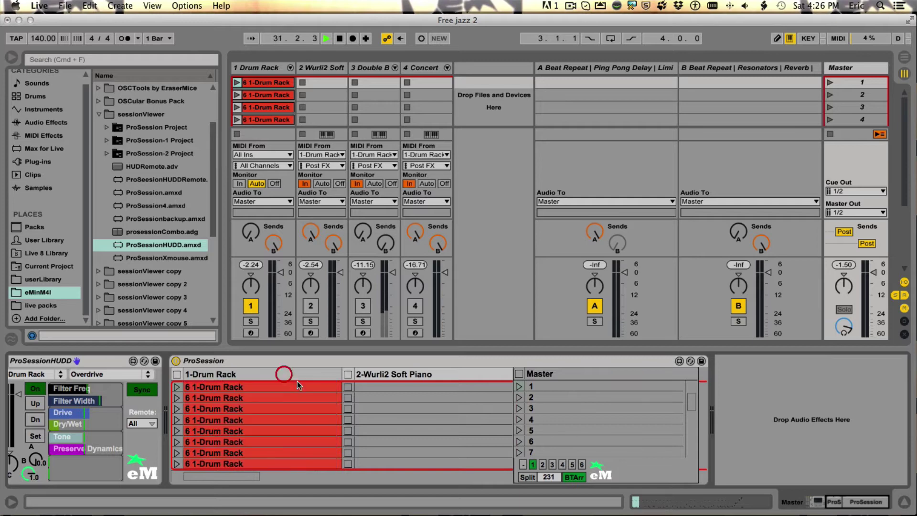
{"action": "left_click", "coordinate": [247, 374]}
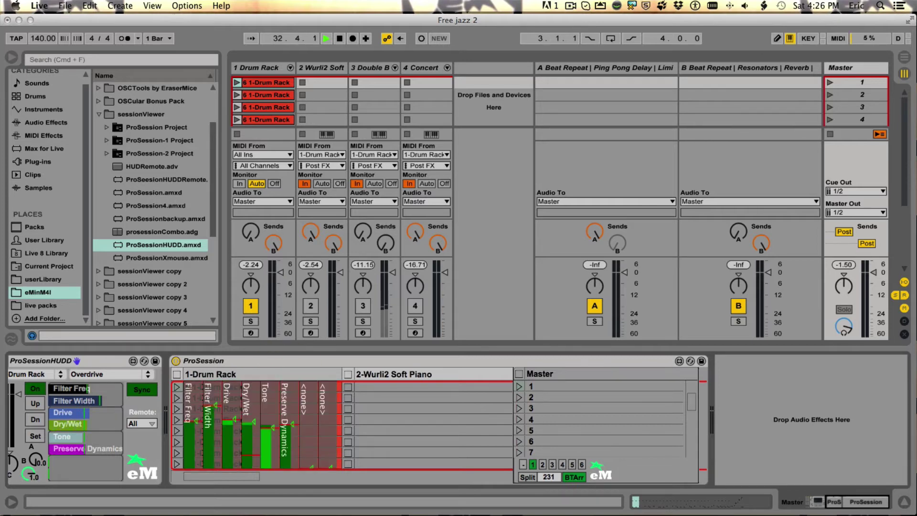
- Toggle the Drum Rack and Wurli2 columns between clips and sliders, ending on Wurli2's sliders
{"action": "left_click", "coordinate": [245, 382]}
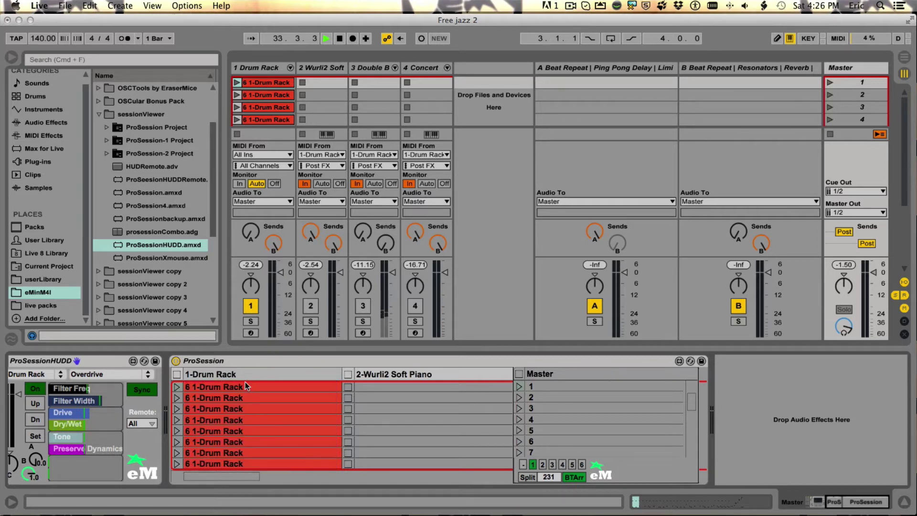
{"action": "left_click", "coordinate": [420, 371]}
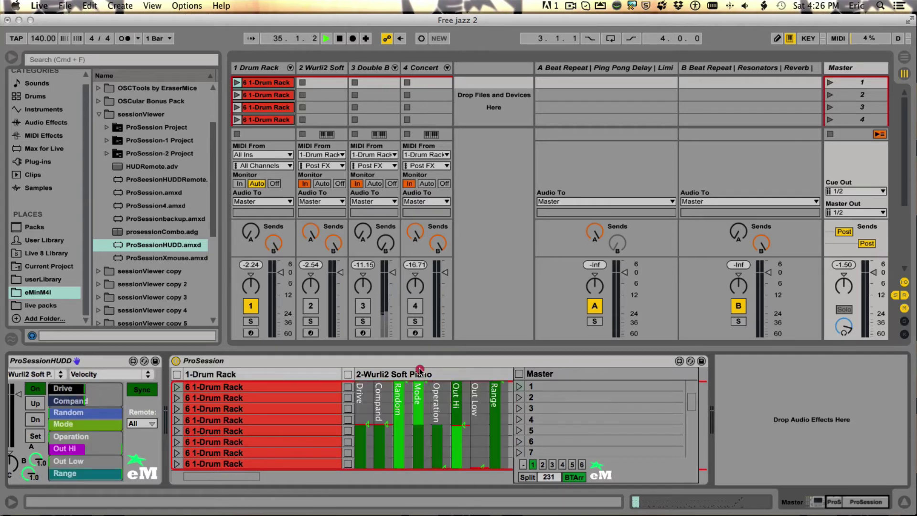
{"action": "left_click", "coordinate": [420, 370]}
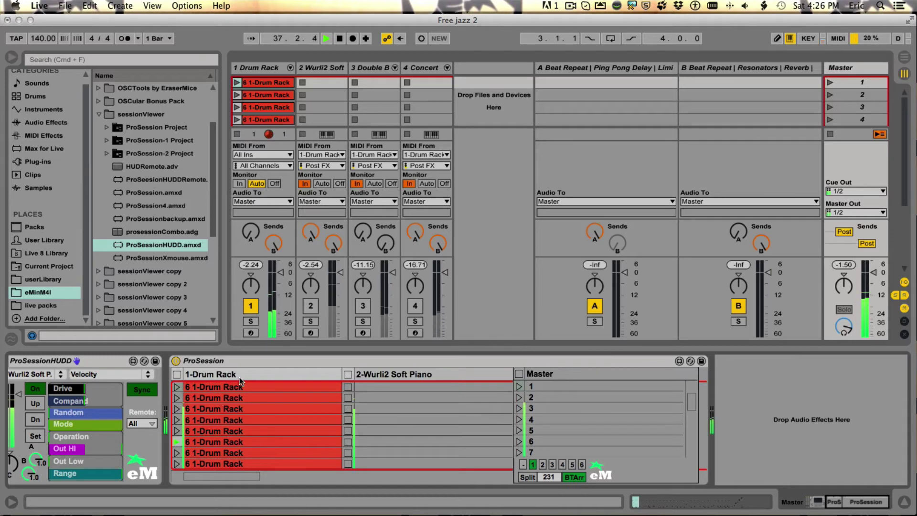
{"action": "left_click", "coordinate": [257, 371]}
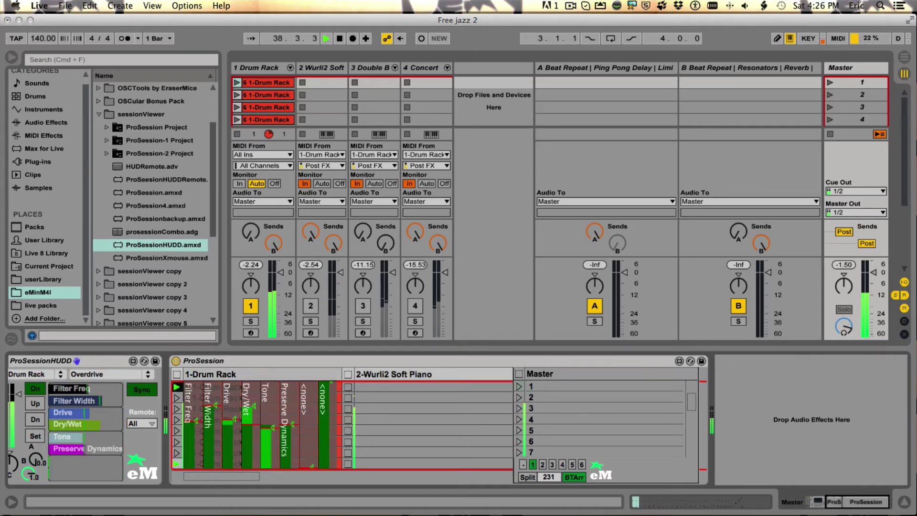
{"action": "left_click", "coordinate": [273, 374]}
{"action": "left_click", "coordinate": [274, 376]}
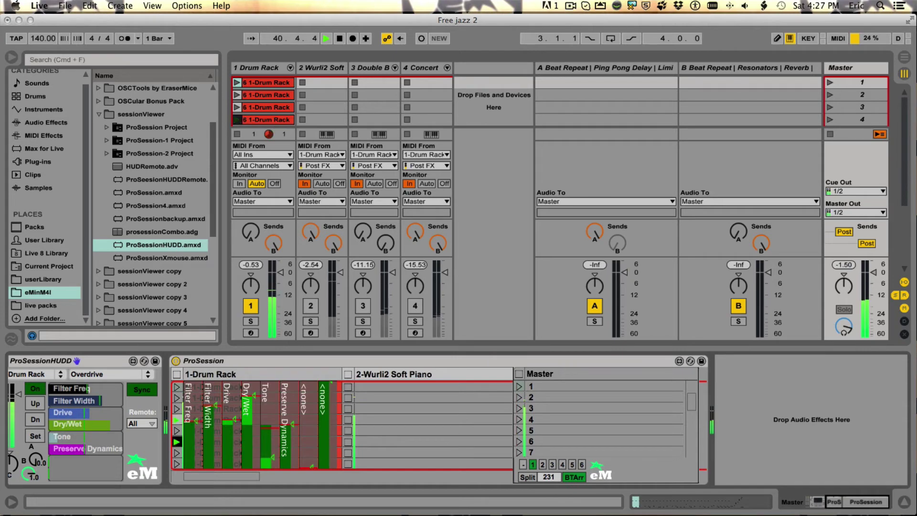
{"action": "left_click", "coordinate": [288, 374]}
{"action": "left_click", "coordinate": [288, 375]}
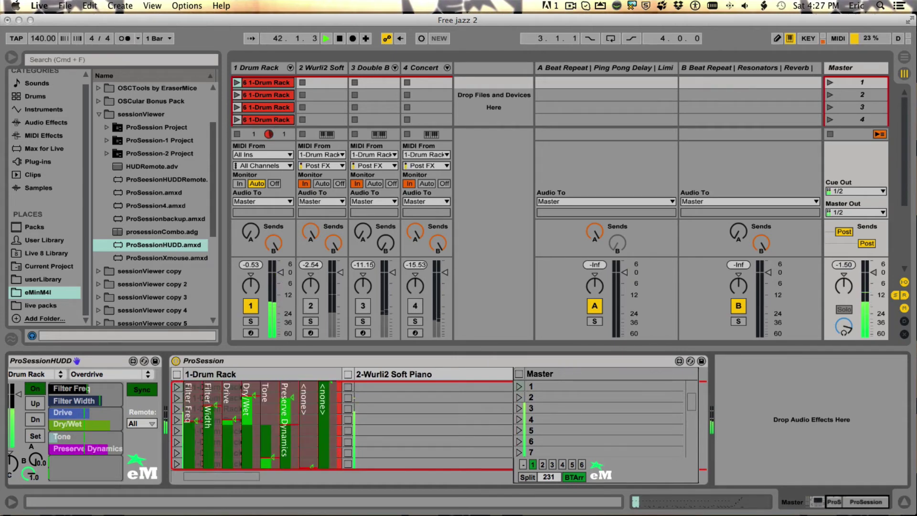
{"action": "left_click", "coordinate": [288, 375]}
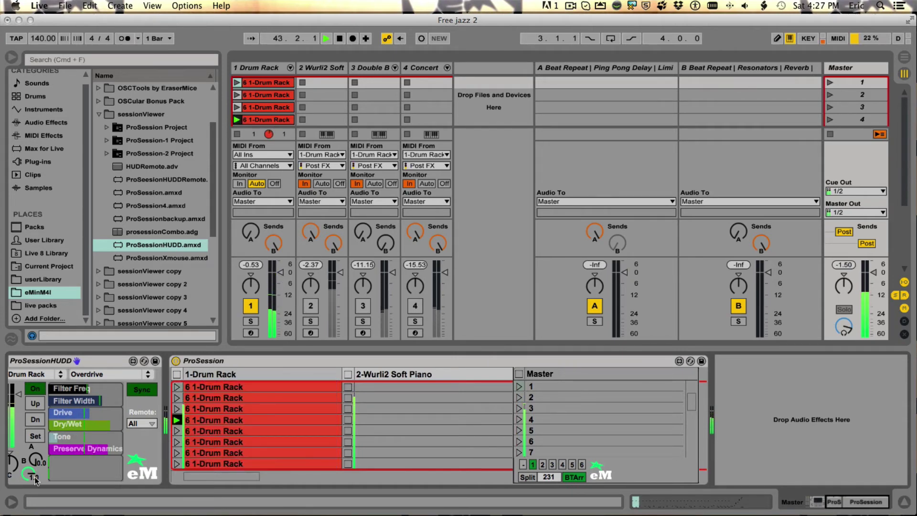
{"action": "left_click", "coordinate": [437, 375]}
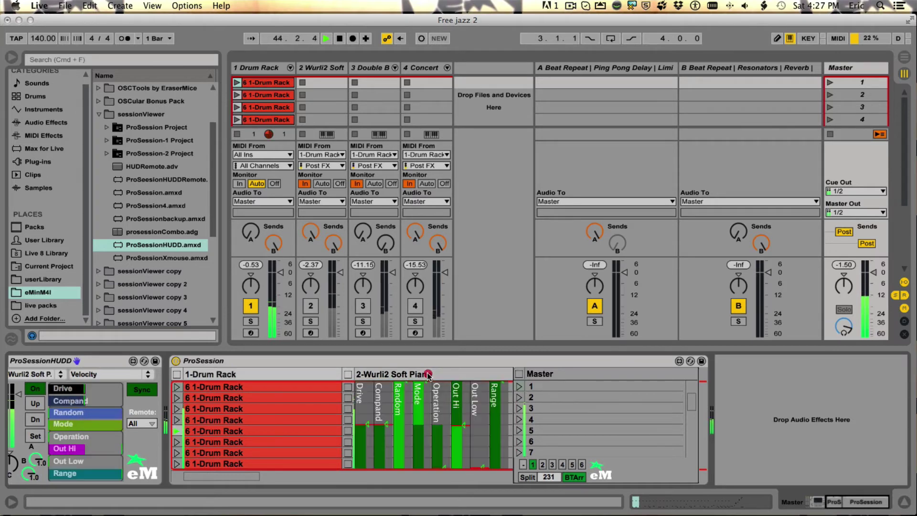
{"action": "left_click", "coordinate": [423, 375]}
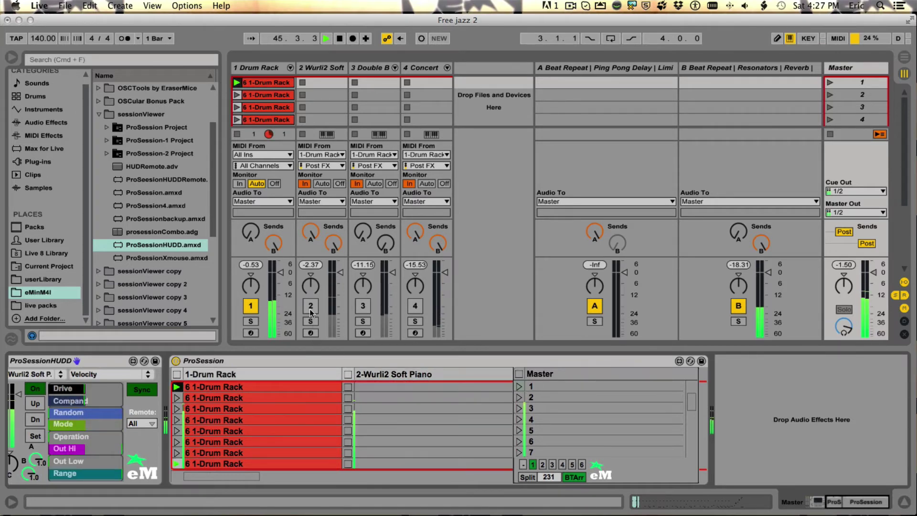
{"action": "left_click", "coordinate": [421, 373]}
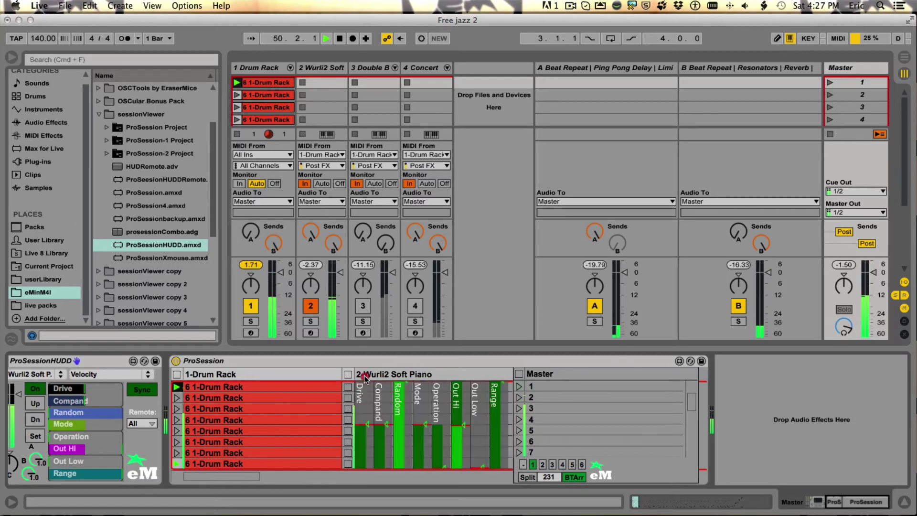
- Raise the Wurli2 Drive, lower its Mode, then return both columns to clip slots
{"action": "left_click_drag", "start_coordinate": [364, 375], "coordinate": [364, 409]}
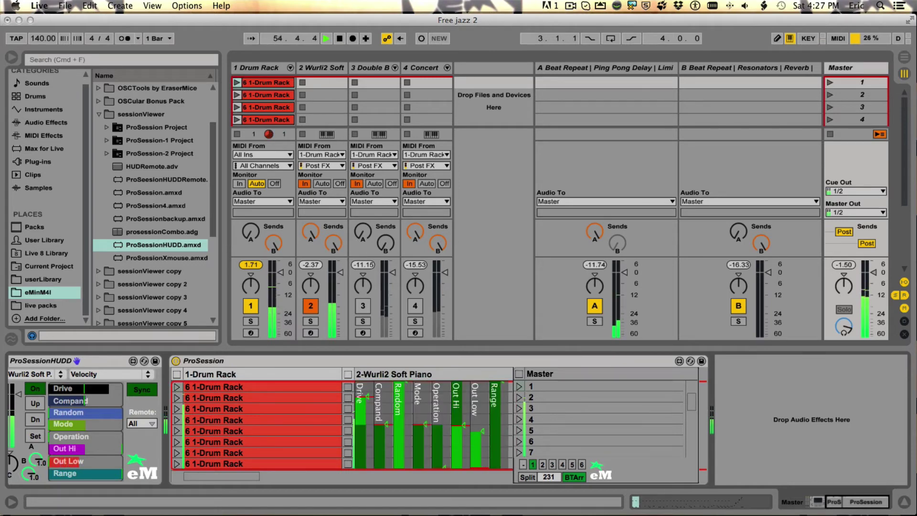
{"action": "left_click", "coordinate": [484, 377]}
{"action": "left_click", "coordinate": [282, 376]}
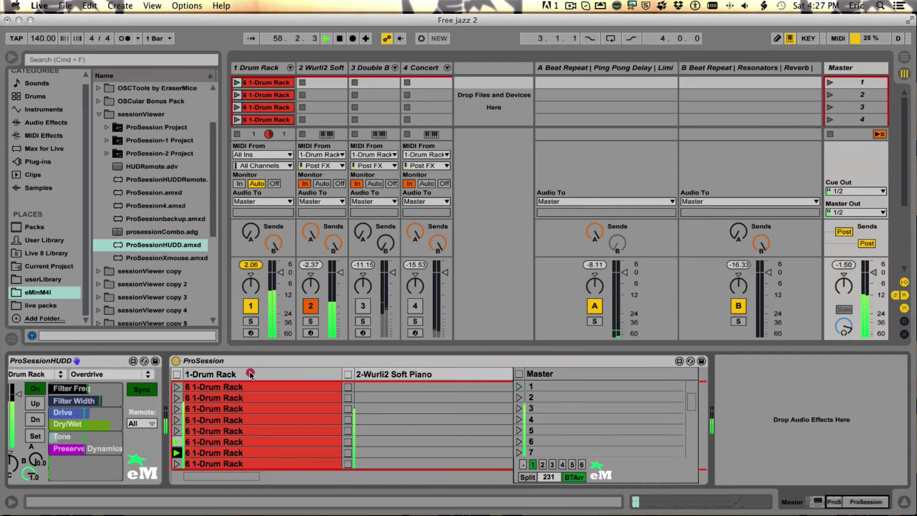
{"action": "left_click", "coordinate": [249, 372]}
{"action": "left_click", "coordinate": [250, 372]}
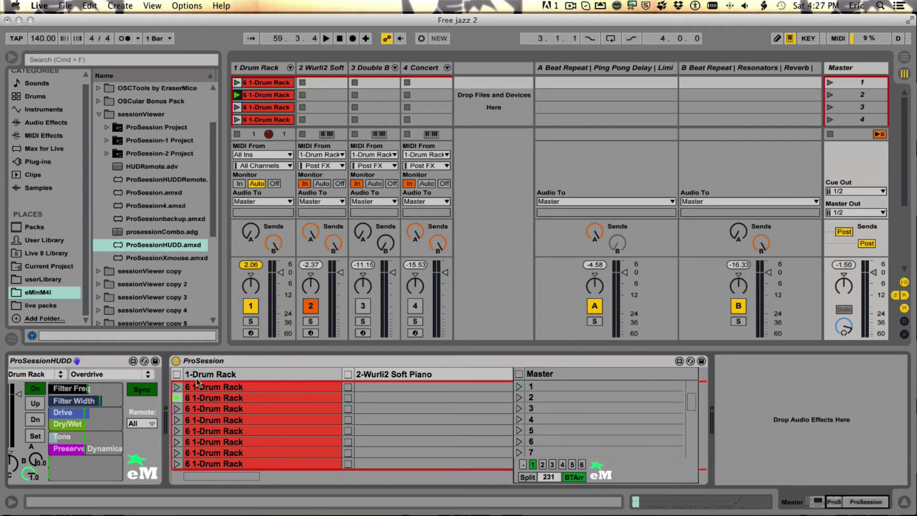
{"action": "left_click", "coordinate": [265, 374]}
{"action": "left_click", "coordinate": [265, 374]}
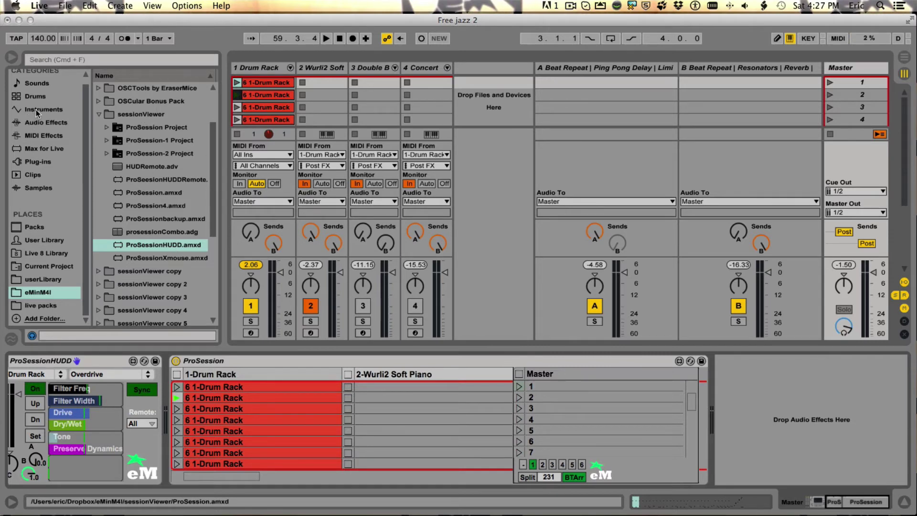
- Drag Knob 1 Washed Out from Audio Effect Rack > Performance & DJ onto the Drum Rack track
{"action": "left_click", "coordinate": [37, 122]}
{"action": "left_click", "coordinate": [120, 99]}
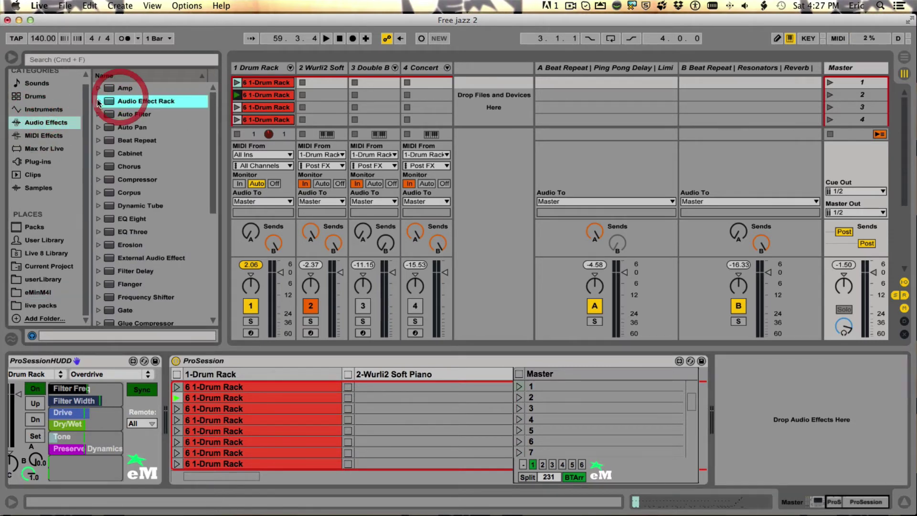
{"action": "left_click", "coordinate": [98, 101]}
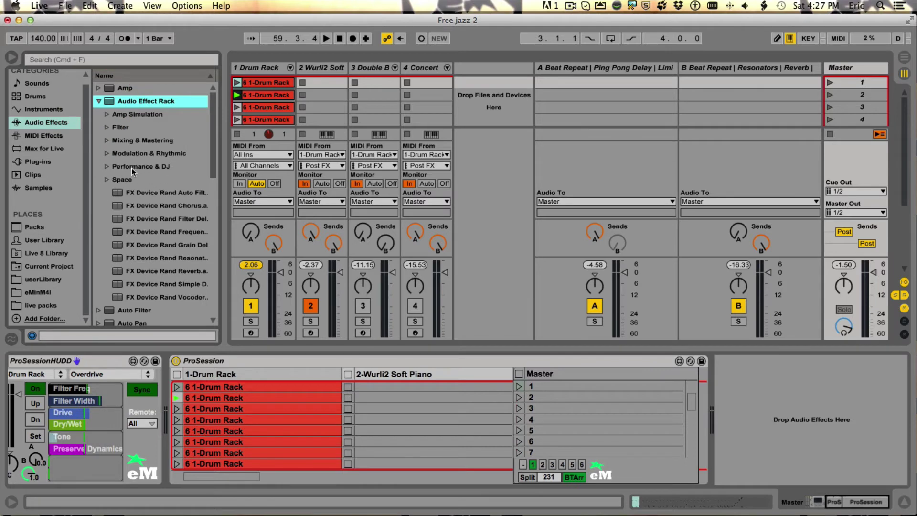
{"action": "left_click", "coordinate": [104, 165]}
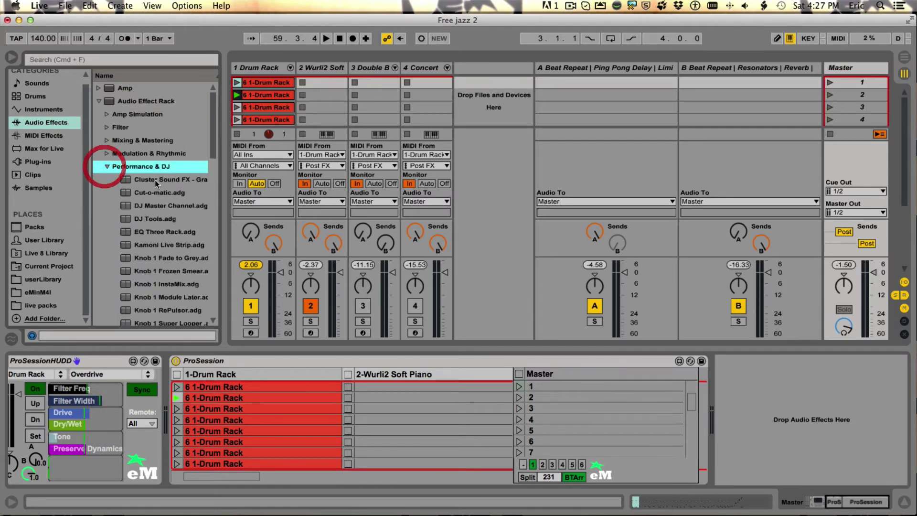
{"action": "scroll", "coordinate": [179, 253], "scroll_direction": "down", "scroll_amount": 2}
{"action": "scroll", "coordinate": [180, 253], "scroll_direction": "down", "scroll_amount": 1}
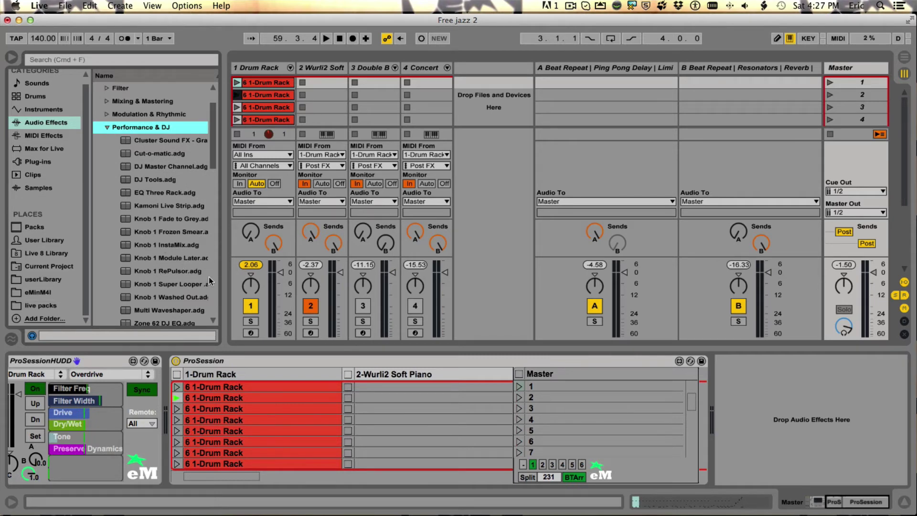
{"action": "left_click", "coordinate": [159, 297]}
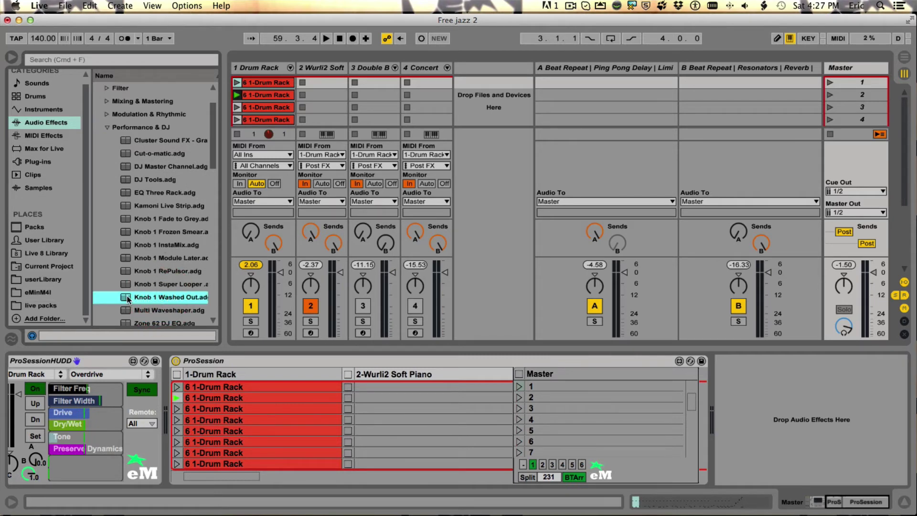
{"action": "left_click_drag", "start_coordinate": [126, 297], "coordinate": [162, 403]}
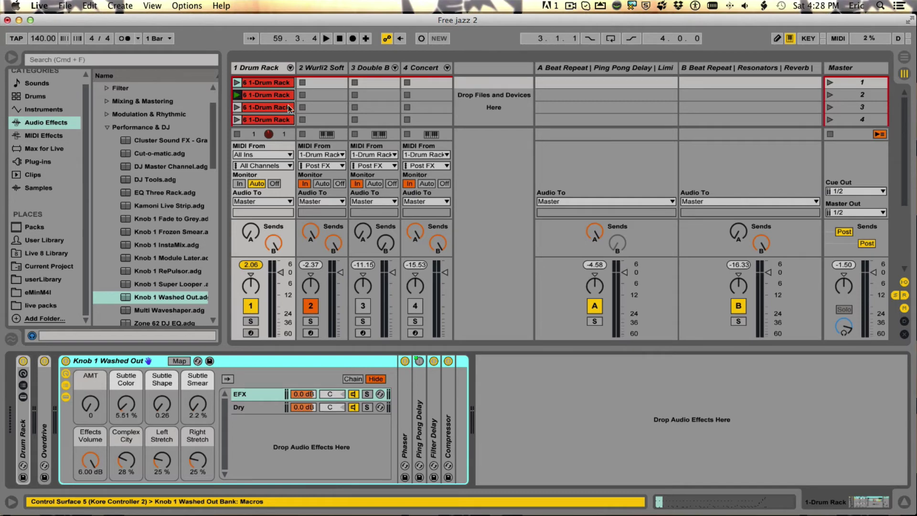
- Point ProSessionHUDD on Master at the Drum Rack's Knob 1 Washed Out device
{"action": "left_click", "coordinate": [266, 67]}
{"action": "left_click", "coordinate": [886, 73]}
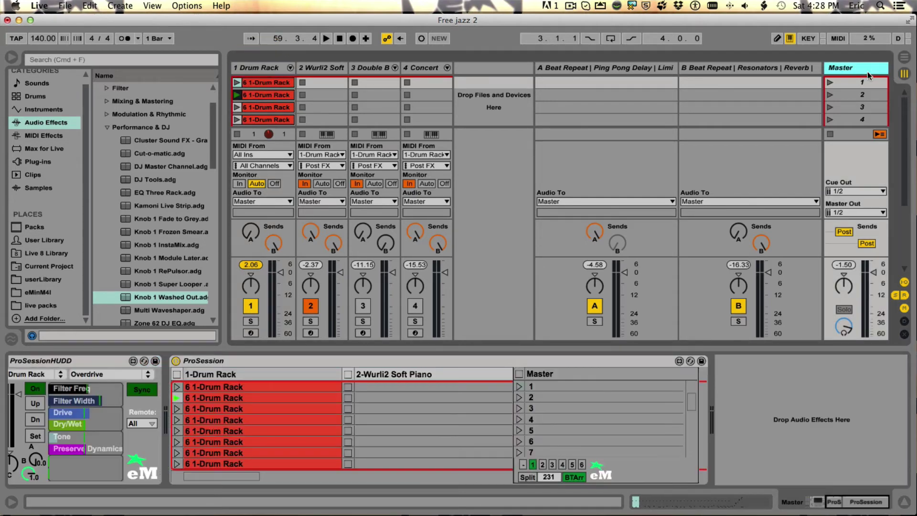
{"action": "left_click", "coordinate": [212, 374]}
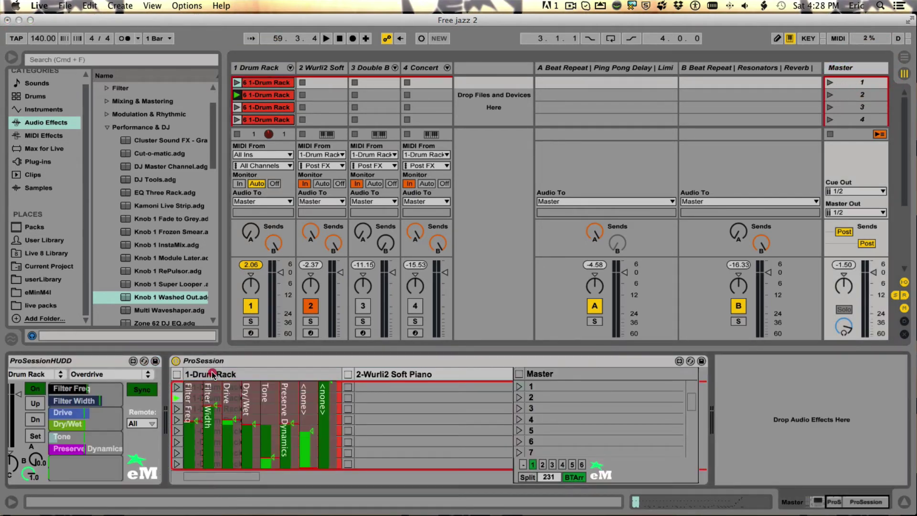
{"action": "left_click", "coordinate": [213, 375]}
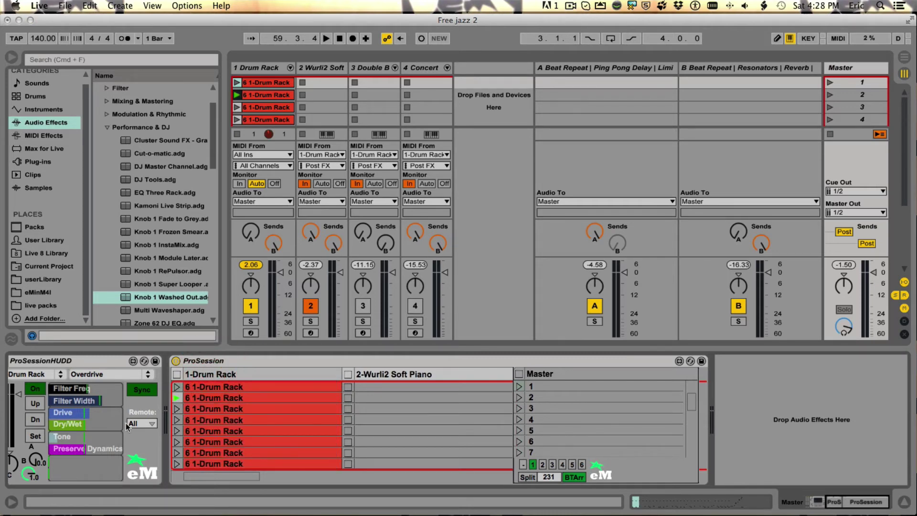
{"action": "left_click", "coordinate": [104, 374]}
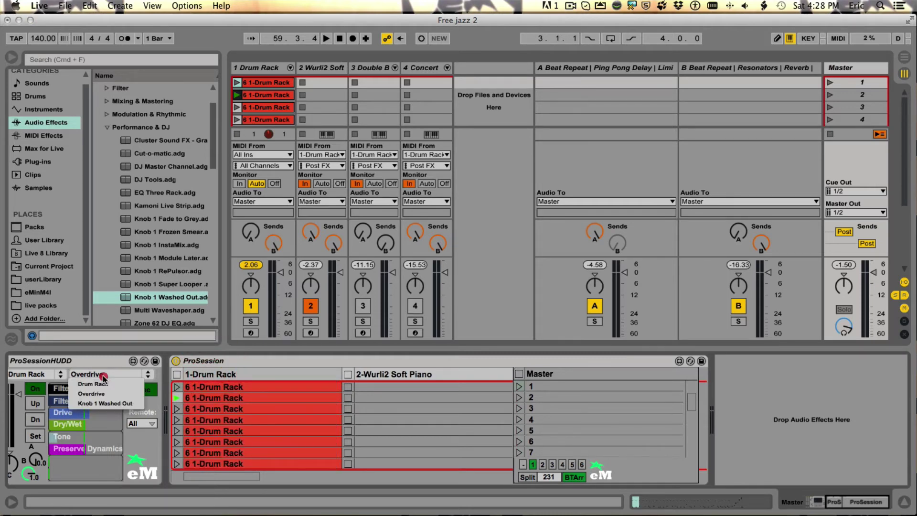
{"action": "left_click", "coordinate": [104, 403]}
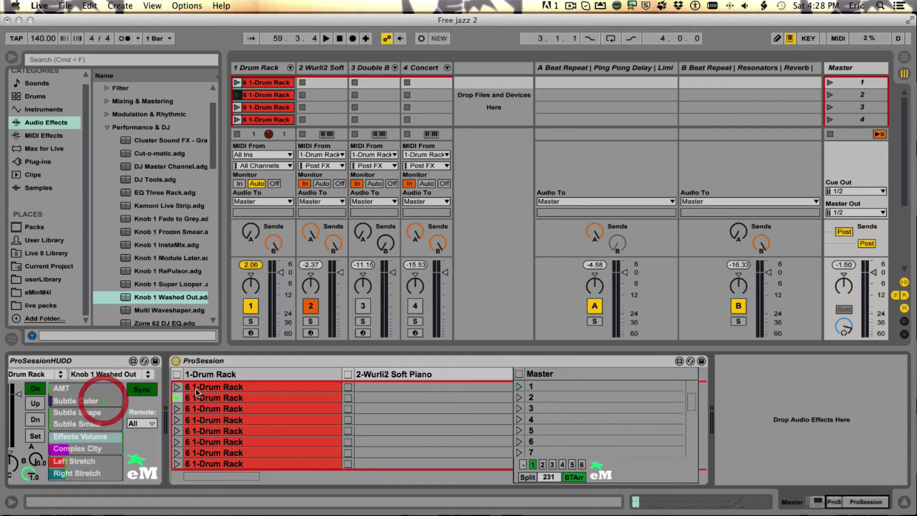
- Toggle the Drum Rack column between clip slots and Knob 1 Washed Out sliders during playback
{"action": "left_click", "coordinate": [242, 374]}
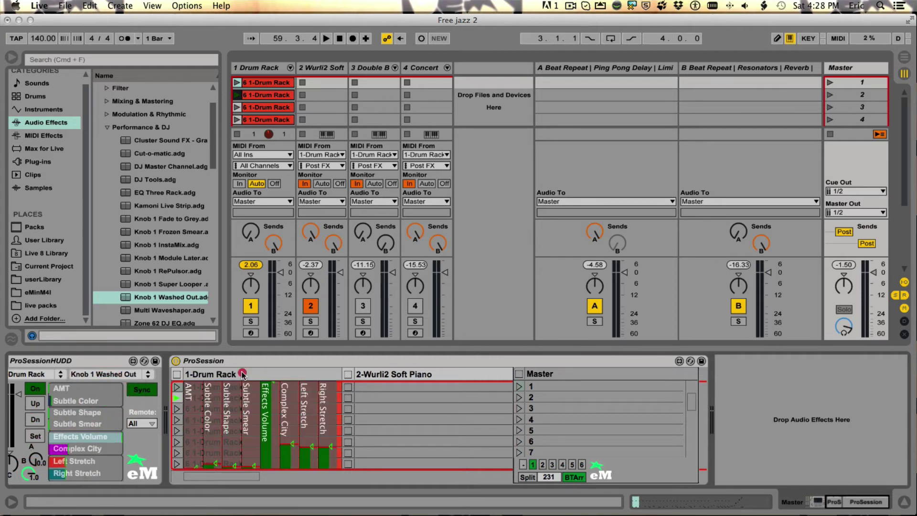
{"action": "left_click", "coordinate": [242, 373]}
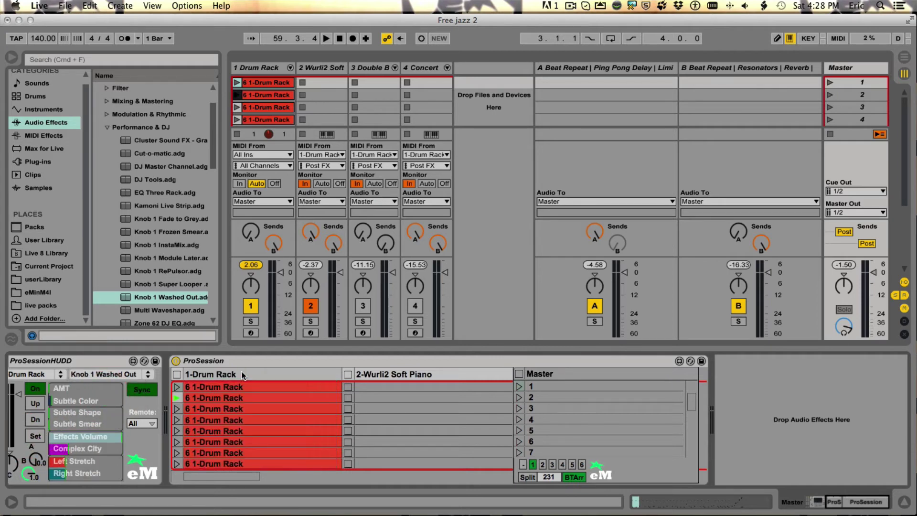
{"action": "left_click", "coordinate": [189, 373]}
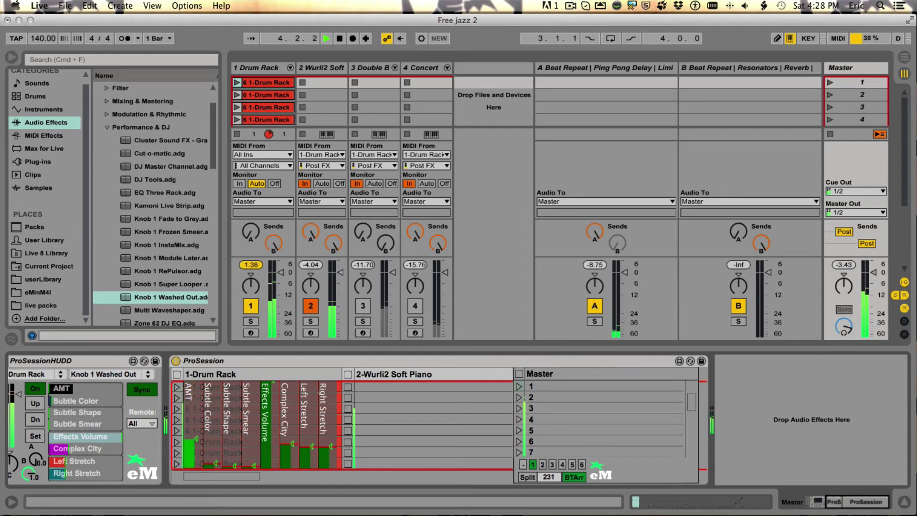
{"action": "left_click", "coordinate": [216, 374]}
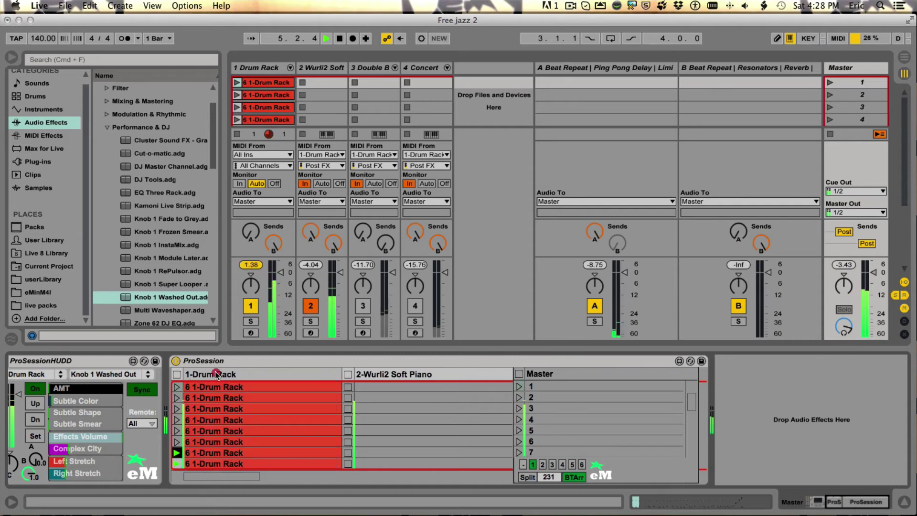
{"action": "left_click", "coordinate": [217, 375]}
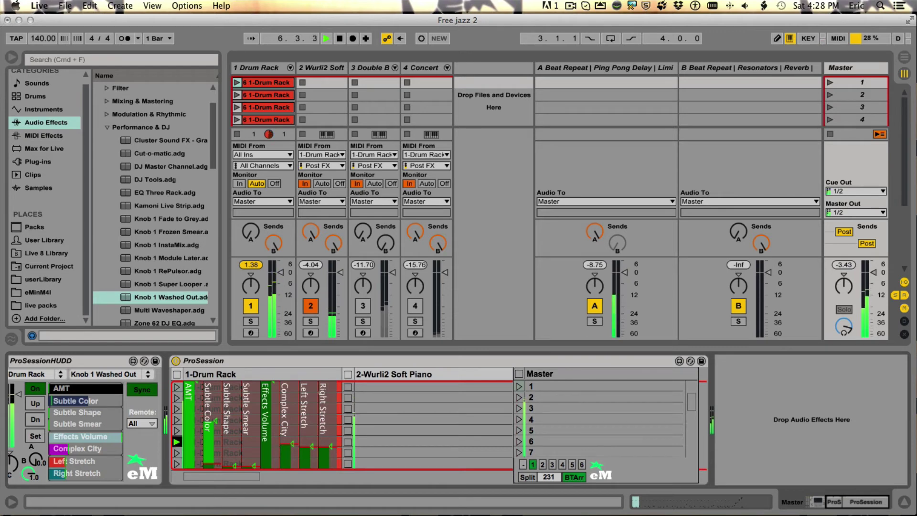
{"action": "left_click", "coordinate": [270, 375]}
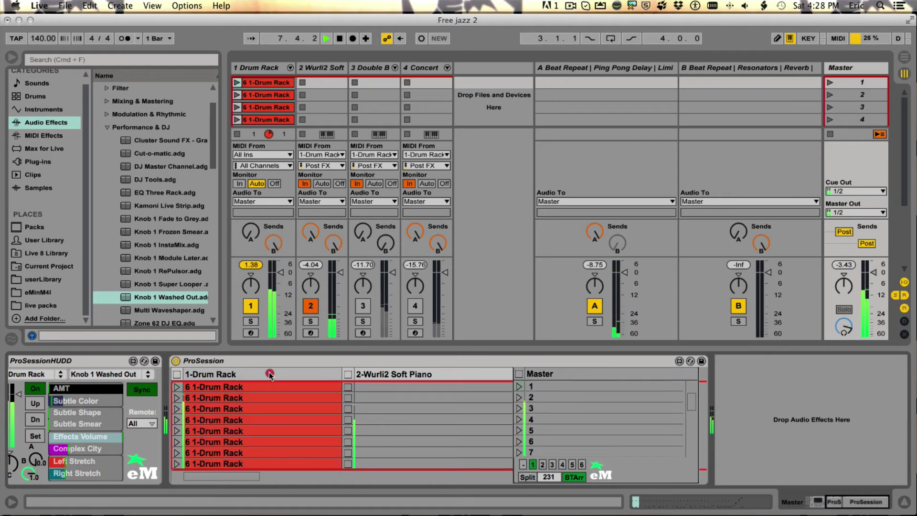
- Switch between the Drum Rack and Wurli2 columns, ending on Wurli2's Drive, Compand and Random sliders
{"action": "left_click", "coordinate": [270, 375]}
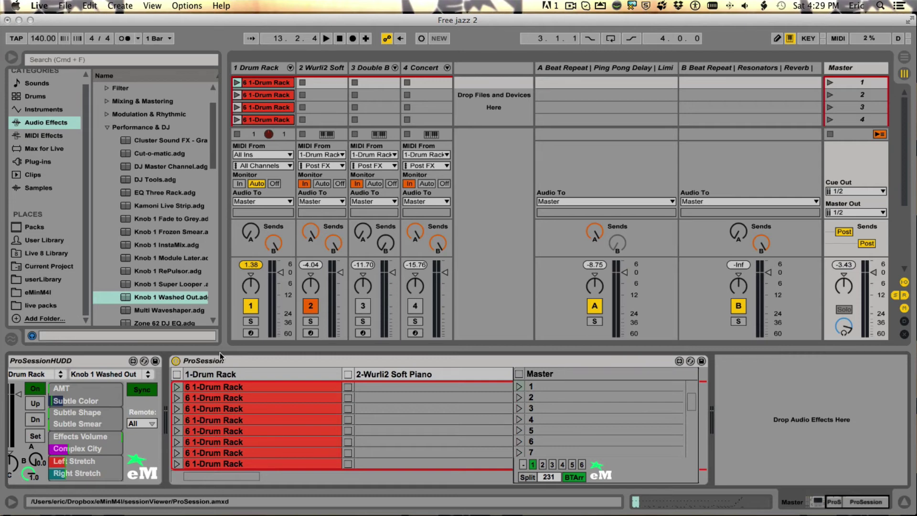
{"action": "left_click", "coordinate": [256, 371]}
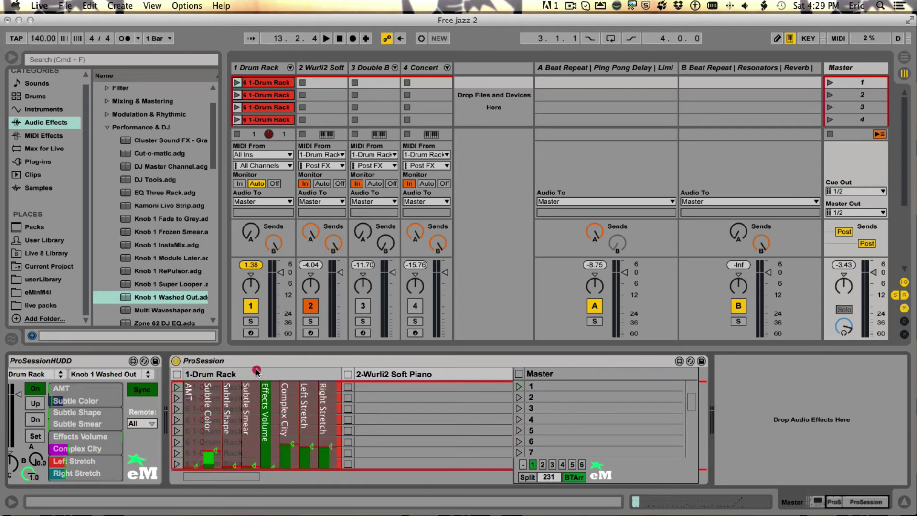
{"action": "left_click", "coordinate": [395, 374]}
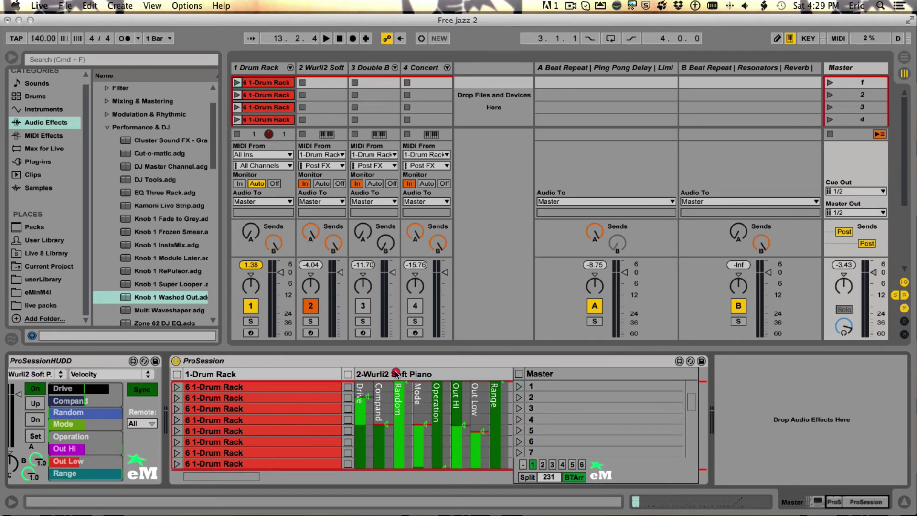
{"action": "left_click", "coordinate": [257, 371]}
{"action": "left_click", "coordinate": [257, 370]}
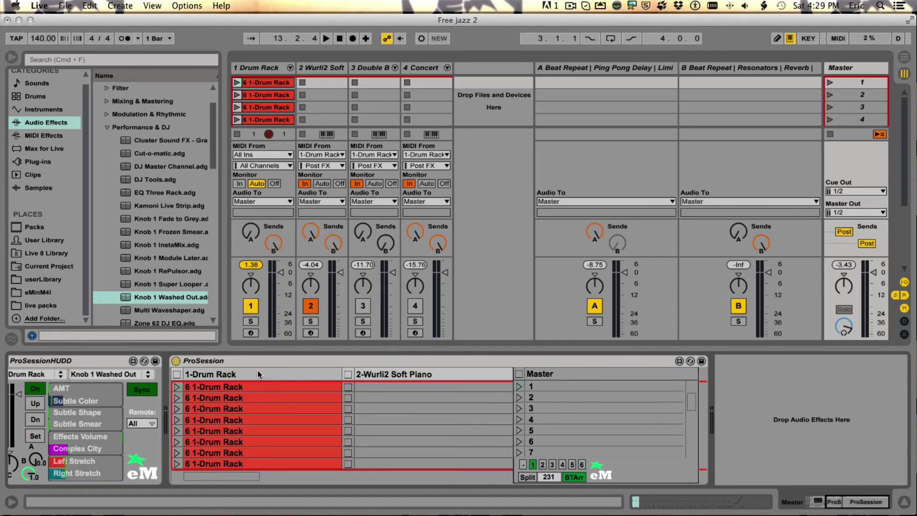
{"action": "left_click", "coordinate": [256, 371]}
{"action": "left_click", "coordinate": [256, 373]}
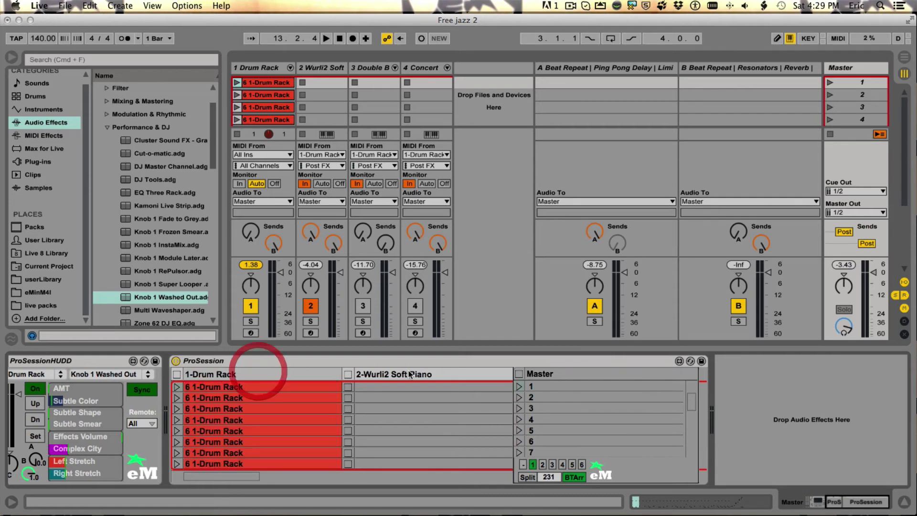
{"action": "left_click", "coordinate": [410, 372]}
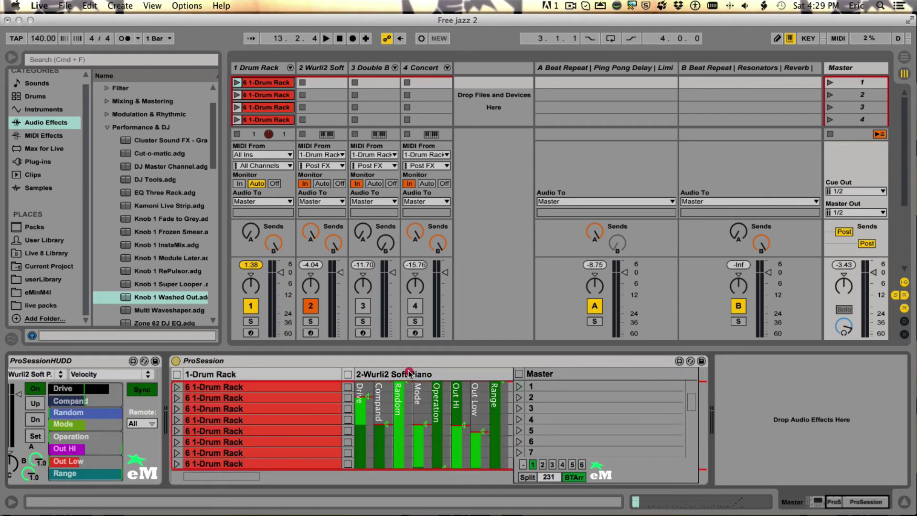
- Return the Wurli2 column to clips, select the Drum Rack track, and find EQ Three
{"action": "left_click", "coordinate": [409, 372]}
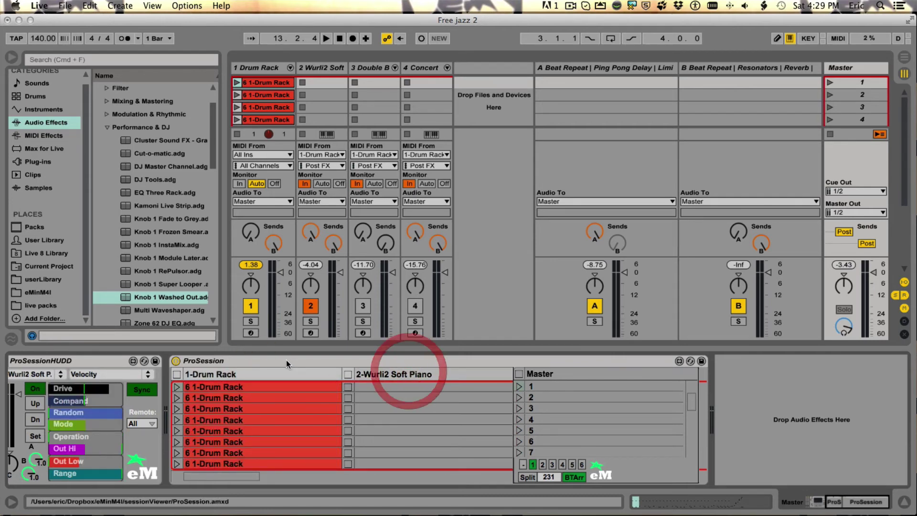
{"action": "left_click", "coordinate": [282, 375]}
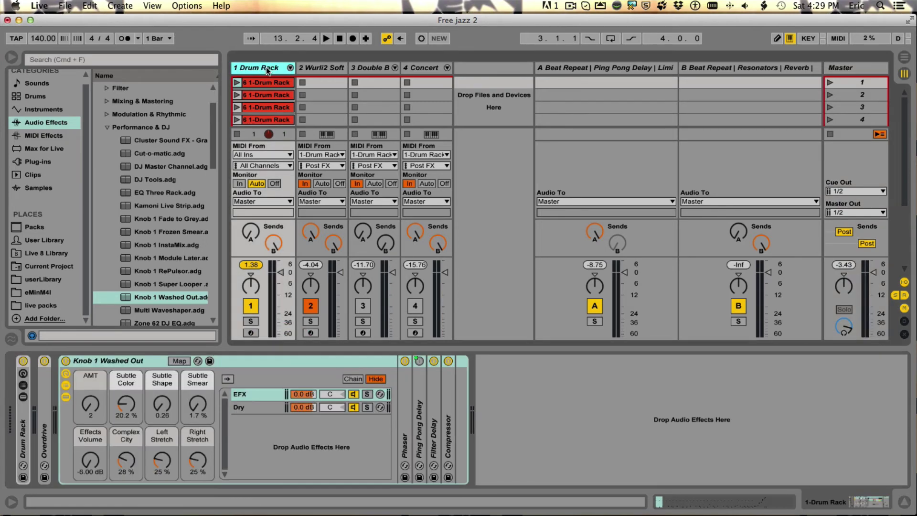
{"action": "left_click", "coordinate": [265, 68]}
{"action": "left_click", "coordinate": [106, 126]}
{"action": "scroll", "coordinate": [110, 119], "scroll_direction": "up", "scroll_amount": 3}
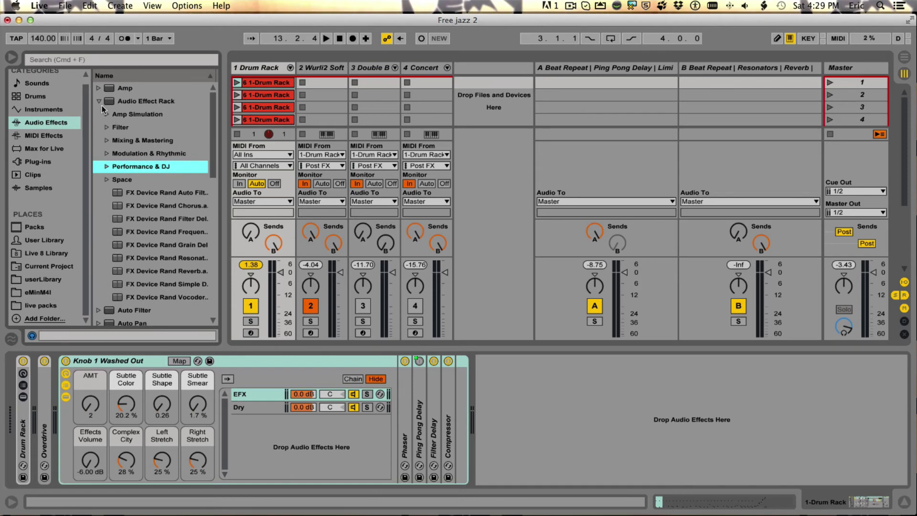
{"action": "left_click", "coordinate": [102, 103]}
{"action": "left_click", "coordinate": [105, 232]}
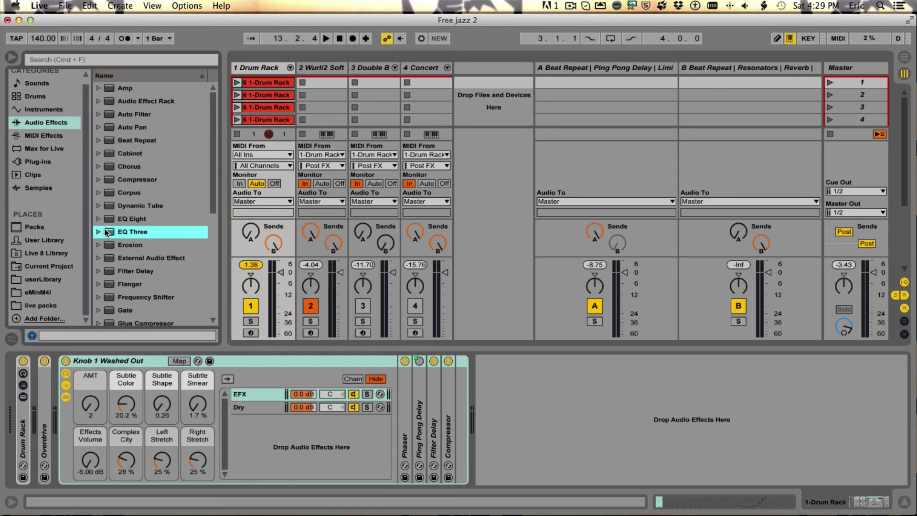
{"action": "left_click", "coordinate": [106, 232]}
- Add EQ Three to the Drum Rack, Wurli2 Soft Piano and 4-Concert Flute Solo tracks
{"action": "left_click_drag", "start_coordinate": [221, 174], "coordinate": [512, 403]}
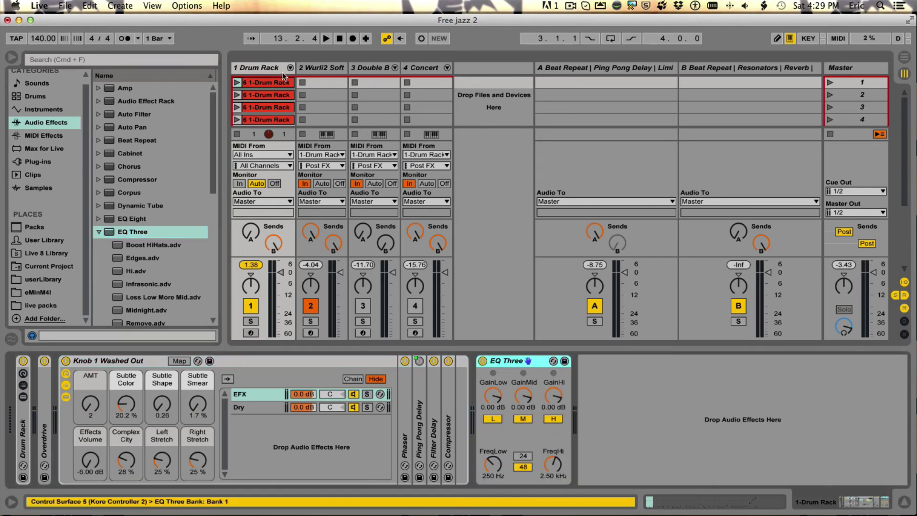
{"action": "left_click", "coordinate": [129, 230]}
{"action": "left_click", "coordinate": [322, 83]}
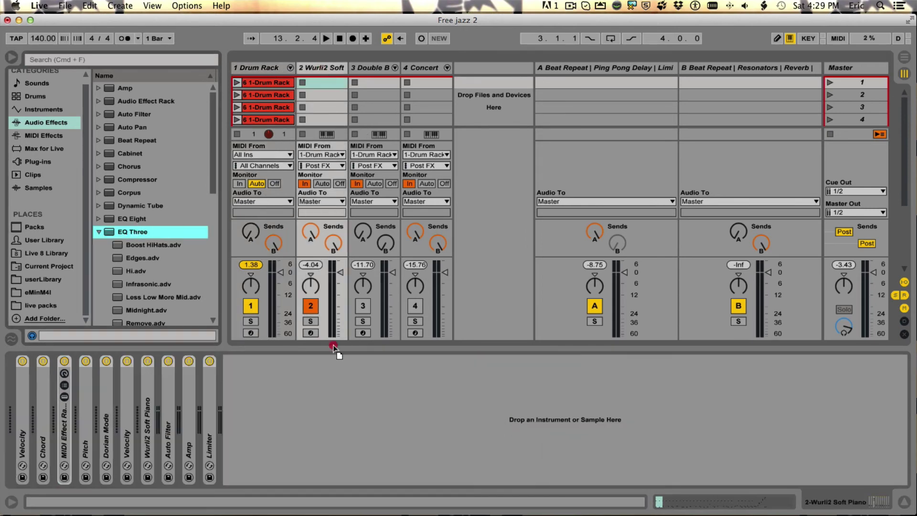
{"action": "left_click_drag", "start_coordinate": [321, 406], "coordinate": [321, 405]}
{"action": "mouse_move", "coordinate": [125, 231]}
{"action": "left_mouse_down"}
{"action": "mouse_move", "coordinate": [335, 147]}
{"action": "mouse_move", "coordinate": [376, 75]}
{"action": "mouse_move", "coordinate": [321, 287]}
{"action": "mouse_move", "coordinate": [302, 419]}
{"action": "mouse_move", "coordinate": [266, 392]}
{"action": "mouse_move", "coordinate": [451, 120]}
{"action": "mouse_move", "coordinate": [432, 85]}
{"action": "mouse_move", "coordinate": [393, 252]}
{"action": "mouse_move", "coordinate": [379, 455]}
{"action": "left_mouse_up"}
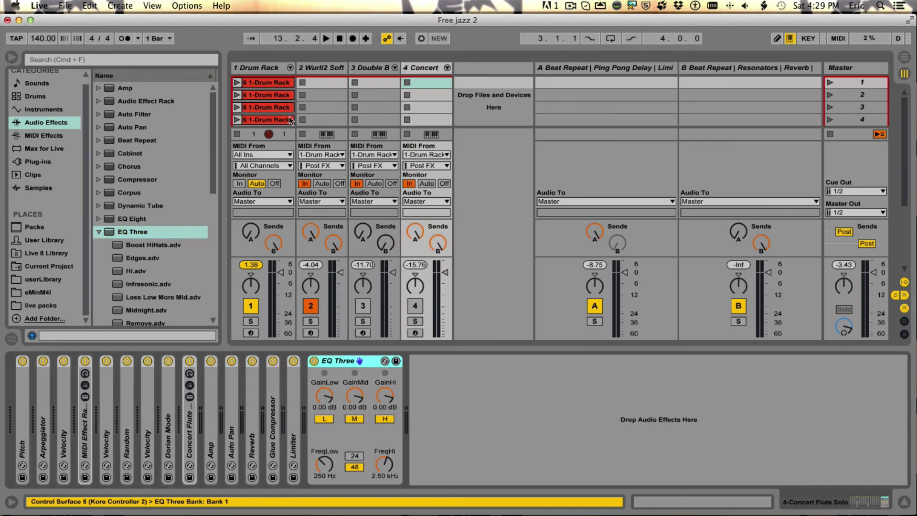
- Set the HUDD to show the Drum Rack's EQ Three parameters
{"action": "left_click", "coordinate": [266, 67]}
{"action": "left_click", "coordinate": [860, 71]}
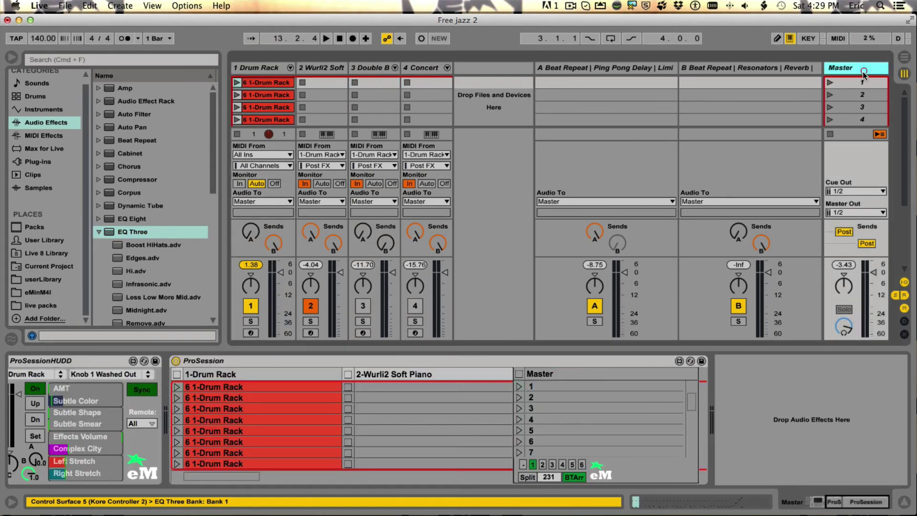
{"action": "left_click", "coordinate": [252, 370]}
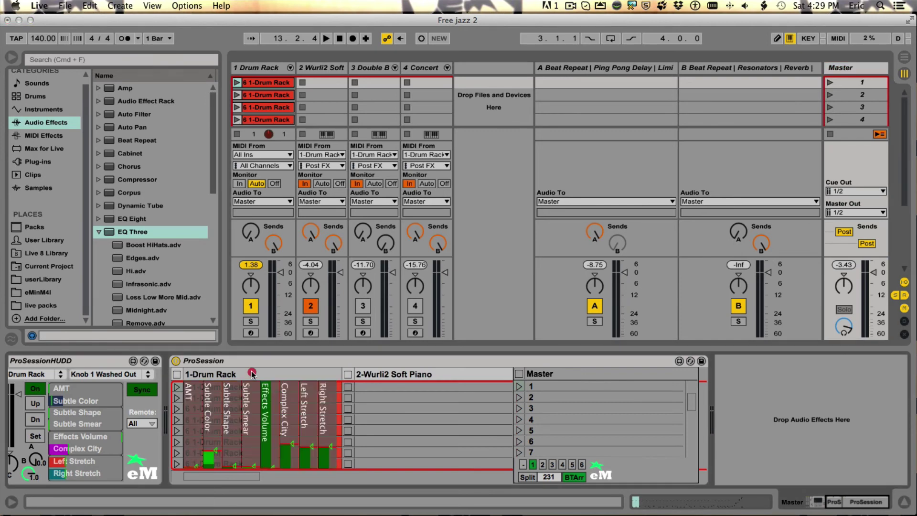
{"action": "left_click", "coordinate": [119, 373]}
{"action": "left_click", "coordinate": [119, 416]}
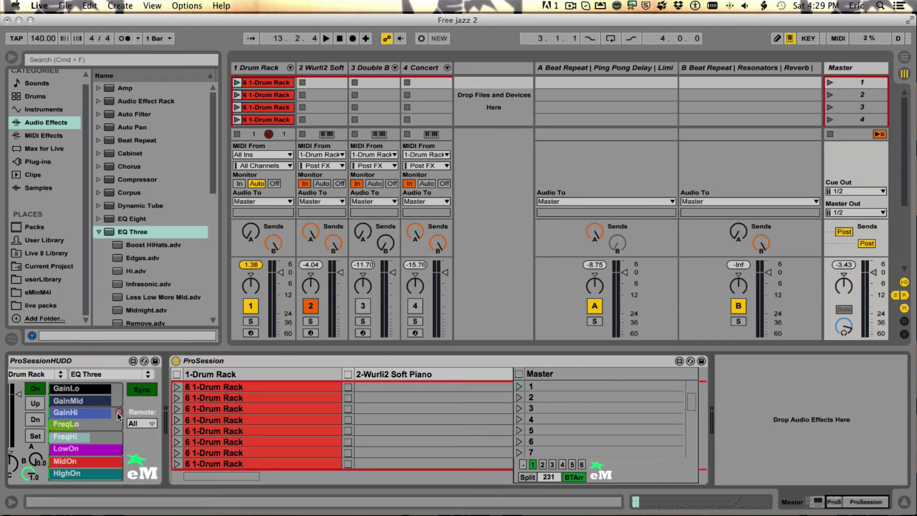
- Choose EQ Three in the HUDD for the Wurli2 Soft Piano track and store it with Set
{"action": "left_click", "coordinate": [443, 375]}
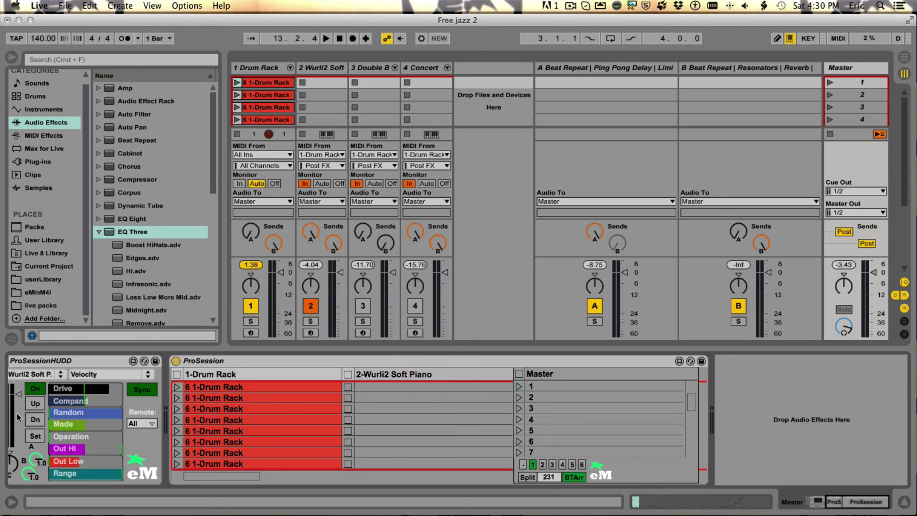
{"action": "left_click", "coordinate": [110, 374]}
{"action": "left_click", "coordinate": [95, 483]}
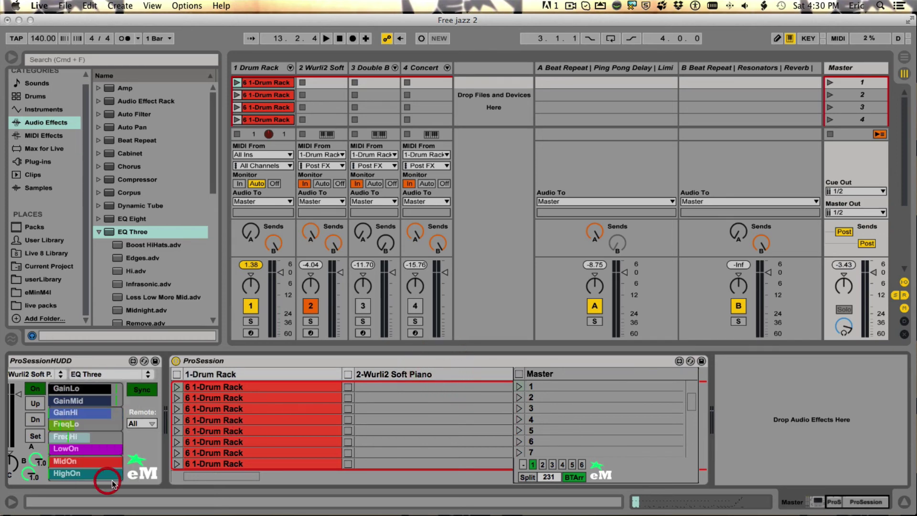
{"action": "left_click", "coordinate": [36, 436]}
- Shift the grid right and choose EQ Three in the HUDD for the Double Bass Solo track
{"action": "left_click", "coordinate": [337, 475]}
{"action": "left_click", "coordinate": [297, 369]}
{"action": "left_click", "coordinate": [411, 373]}
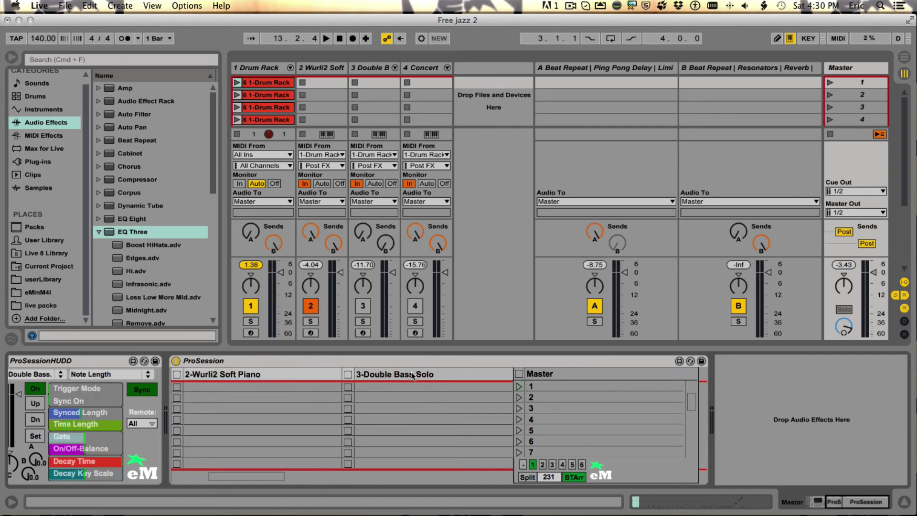
{"action": "left_click", "coordinate": [83, 374]}
{"action": "left_click", "coordinate": [95, 481]}
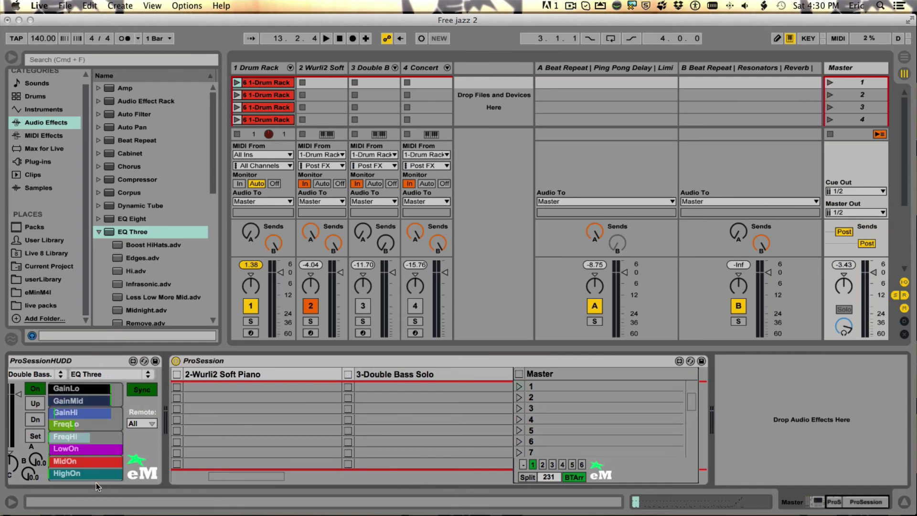
- Choose EQ Three in the HUDD for the Concert Flute Solo track and store it
{"action": "left_click", "coordinate": [368, 477]}
{"action": "left_click", "coordinate": [419, 374]}
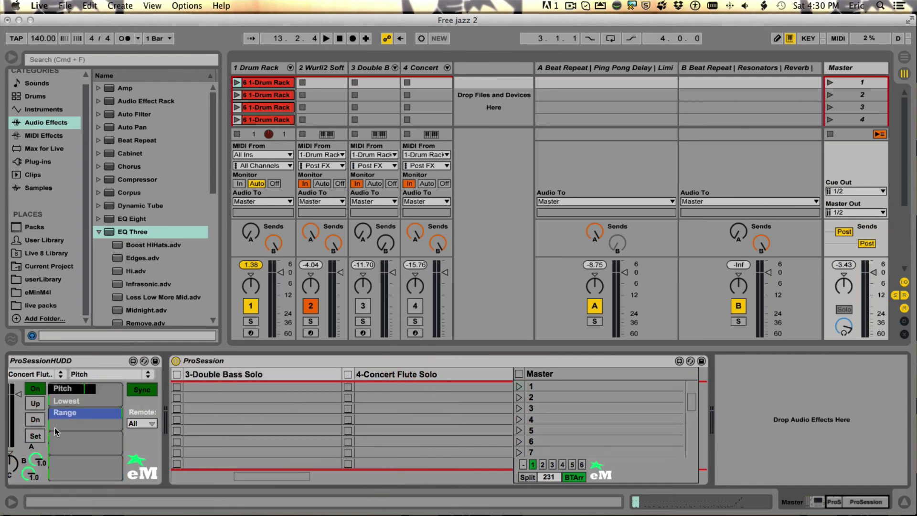
{"action": "left_click", "coordinate": [98, 374]}
{"action": "left_click", "coordinate": [93, 365]}
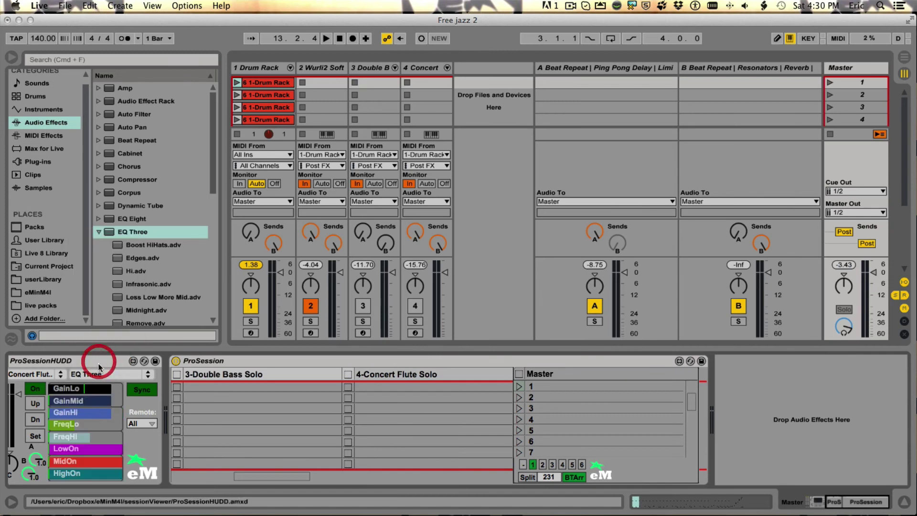
{"action": "left_click", "coordinate": [39, 433]}
- Scroll back to the Drum Rack and preview the Drum Rack, Wurli2 and Double Bass EQ sliders
{"action": "left_click", "coordinate": [224, 374]}
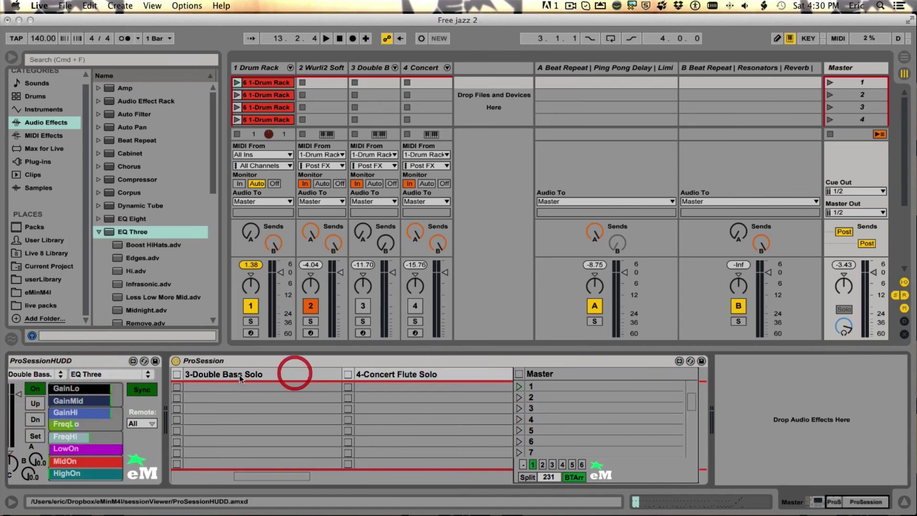
{"action": "left_click", "coordinate": [197, 476]}
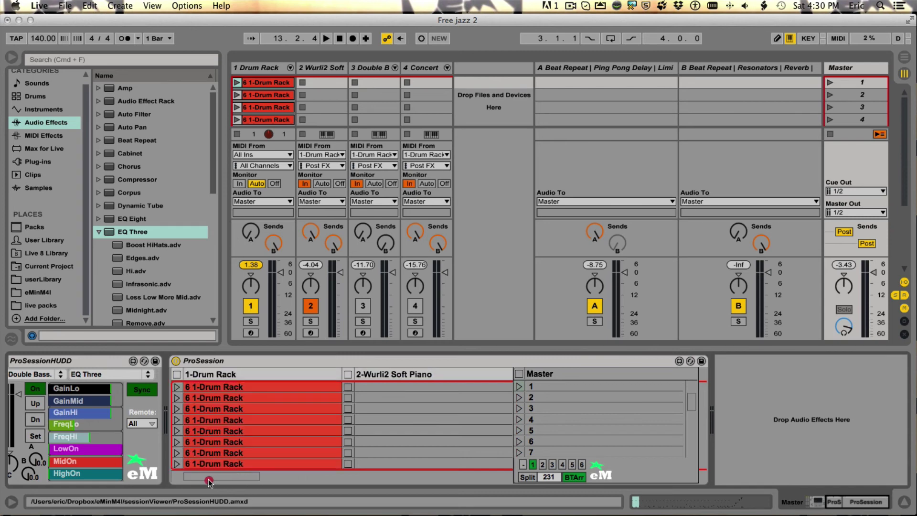
{"action": "left_click", "coordinate": [247, 375]}
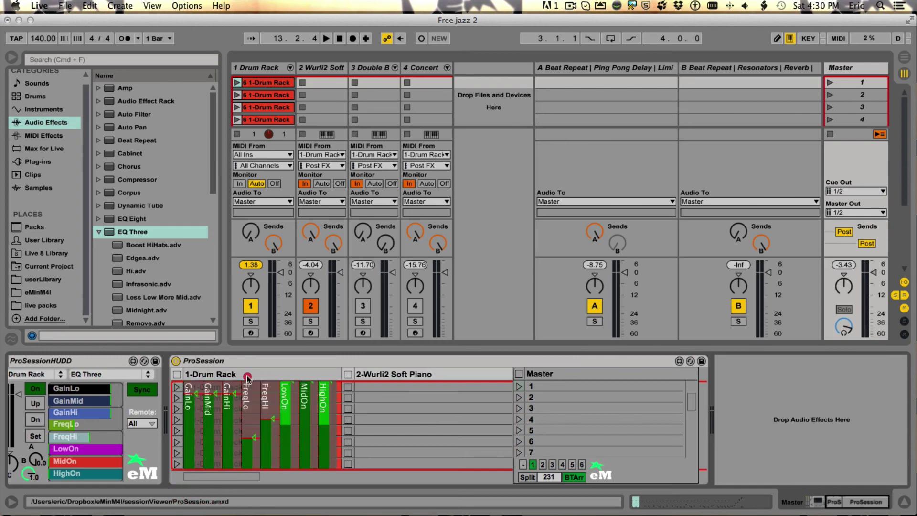
{"action": "left_click", "coordinate": [379, 375]}
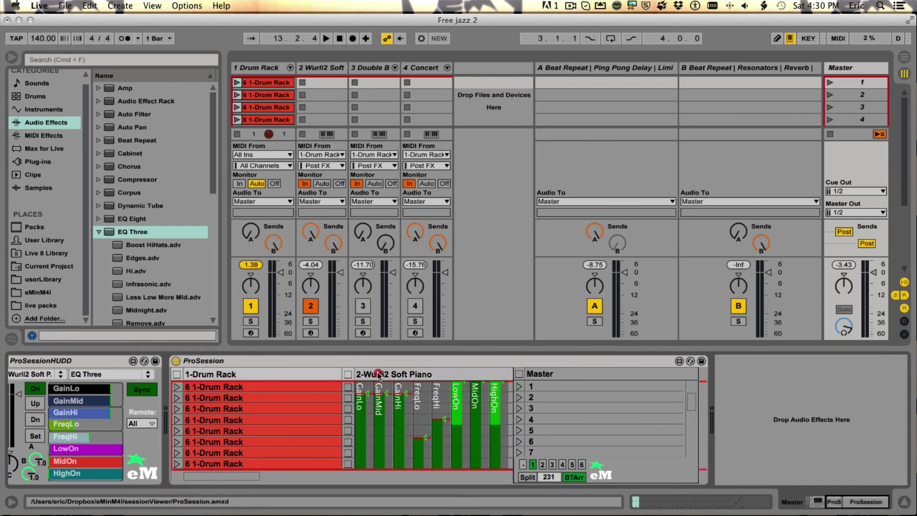
{"action": "left_click", "coordinate": [379, 375]}
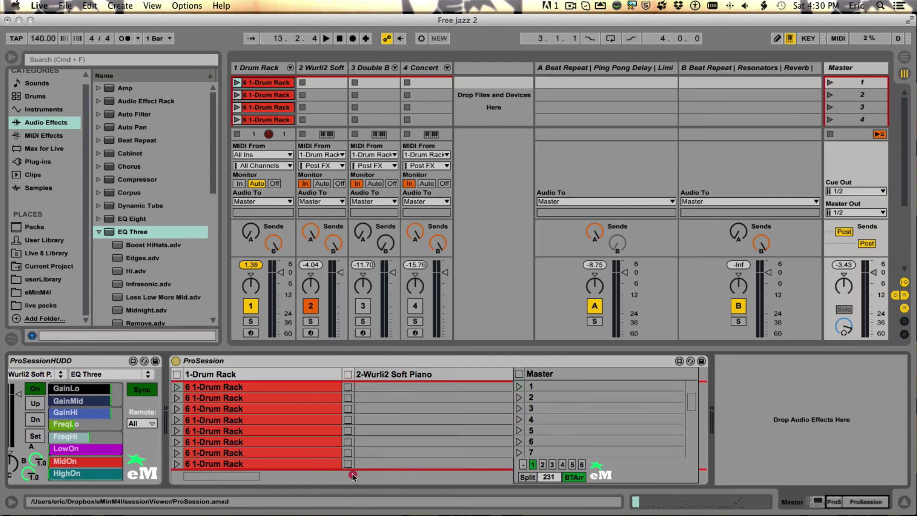
{"action": "left_click", "coordinate": [352, 480]}
{"action": "left_click", "coordinate": [389, 372]}
{"action": "left_click", "coordinate": [390, 372]}
- Launch the first Drum Rack clip and briefly deactivate the Wurli2 track while viewing Drum Rack EQ sliders
{"action": "left_click_drag", "start_coordinate": [257, 477], "coordinate": [177, 471]}
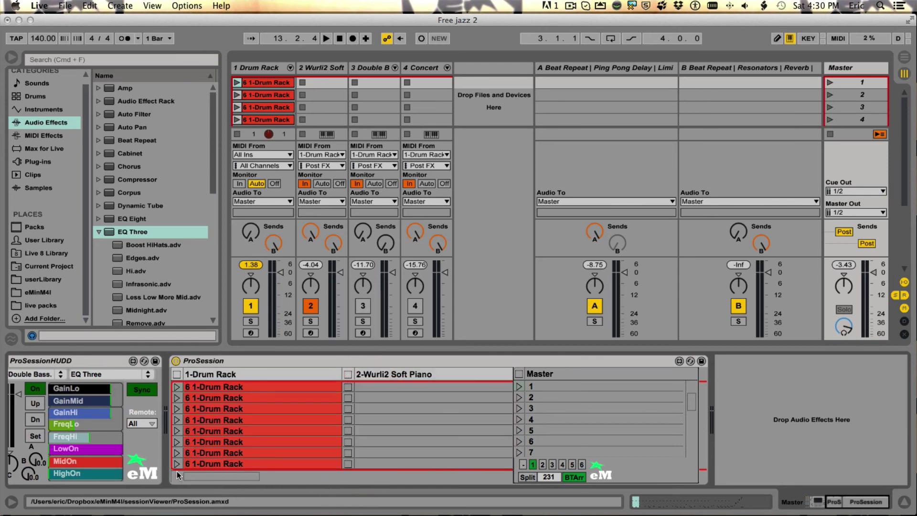
{"action": "left_click", "coordinate": [177, 388]}
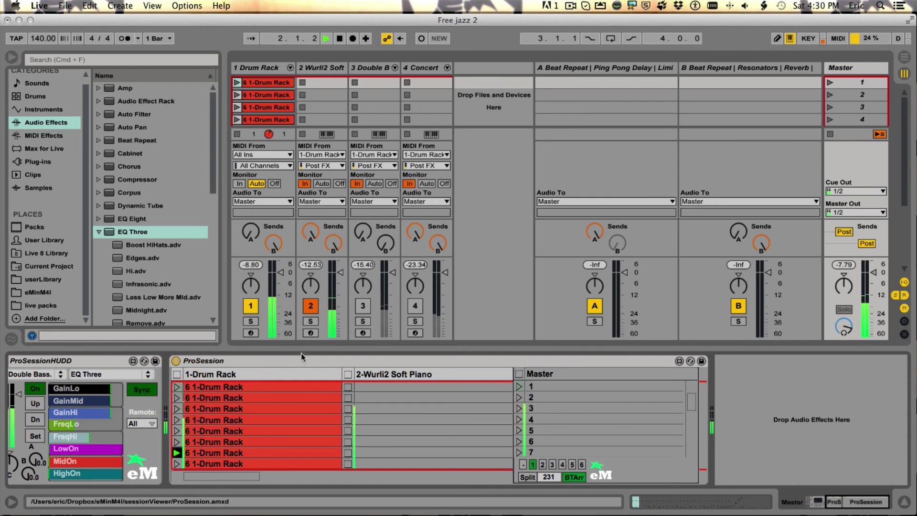
{"action": "left_click", "coordinate": [311, 305]}
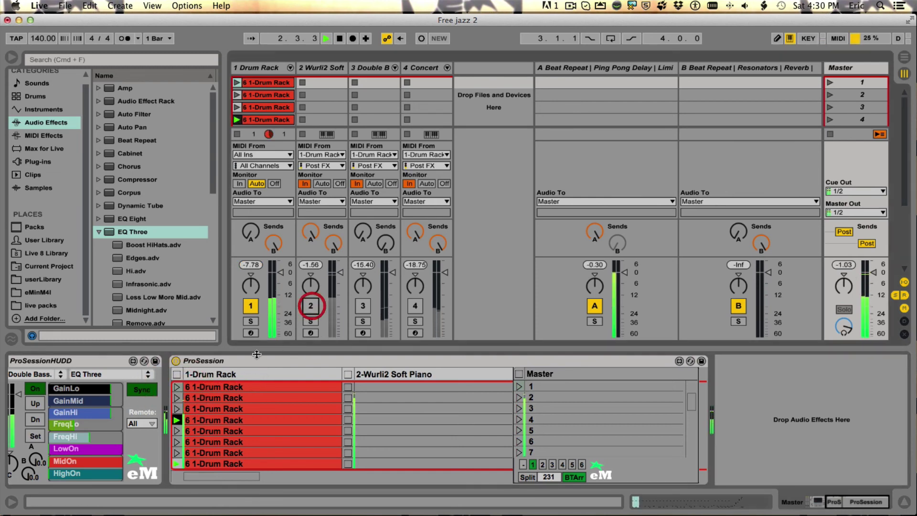
{"action": "left_click", "coordinate": [199, 376]}
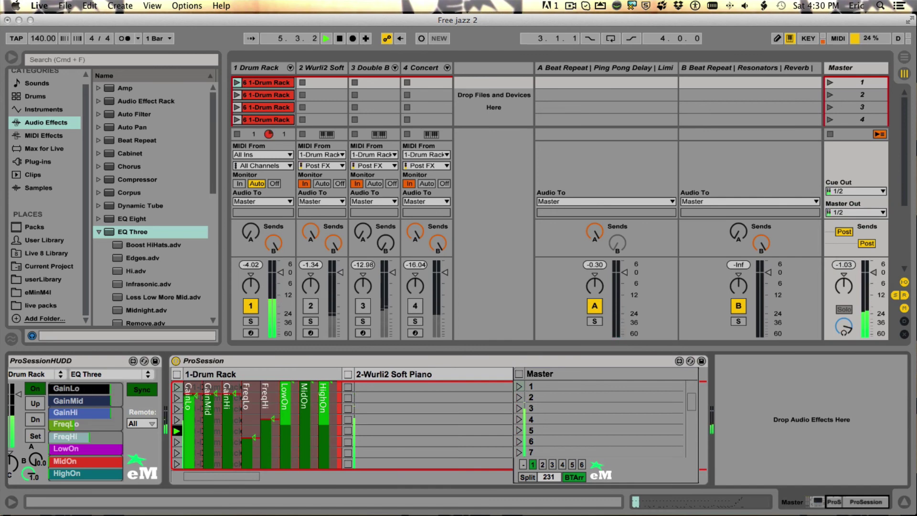
{"action": "left_click", "coordinate": [251, 374]}
{"action": "left_click", "coordinate": [312, 306]}
- Adjust the Wurli2 EQ Three FreqLo and switch its mid band (MidOn) off
{"action": "left_click", "coordinate": [374, 374]}
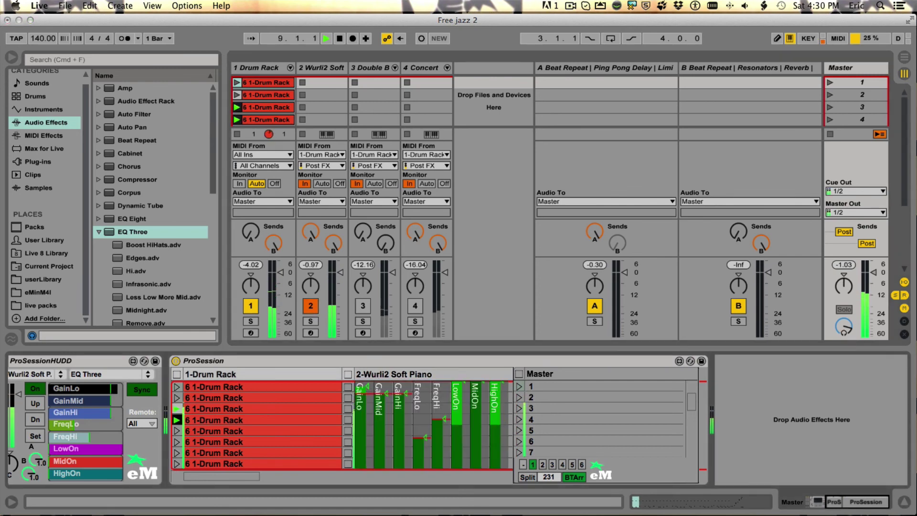
{"action": "left_click", "coordinate": [418, 431]}
{"action": "left_click", "coordinate": [420, 376]}
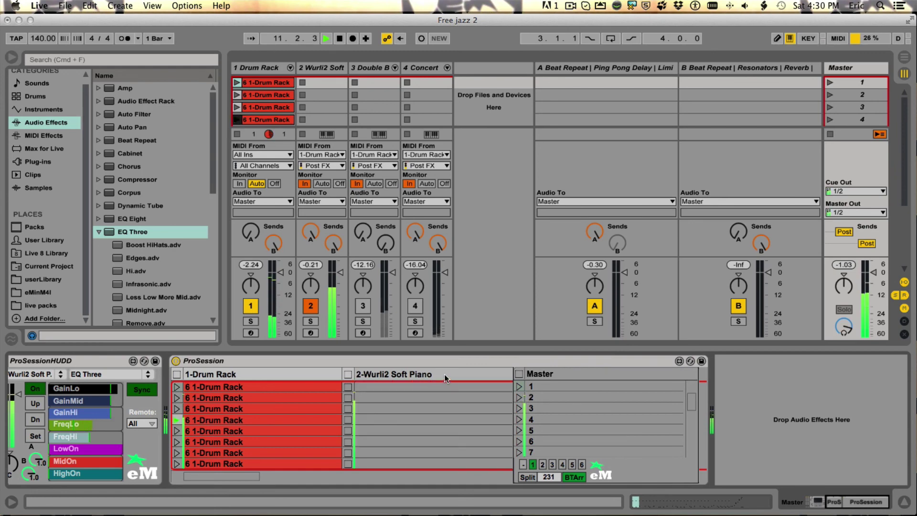
{"action": "left_click", "coordinate": [444, 373]}
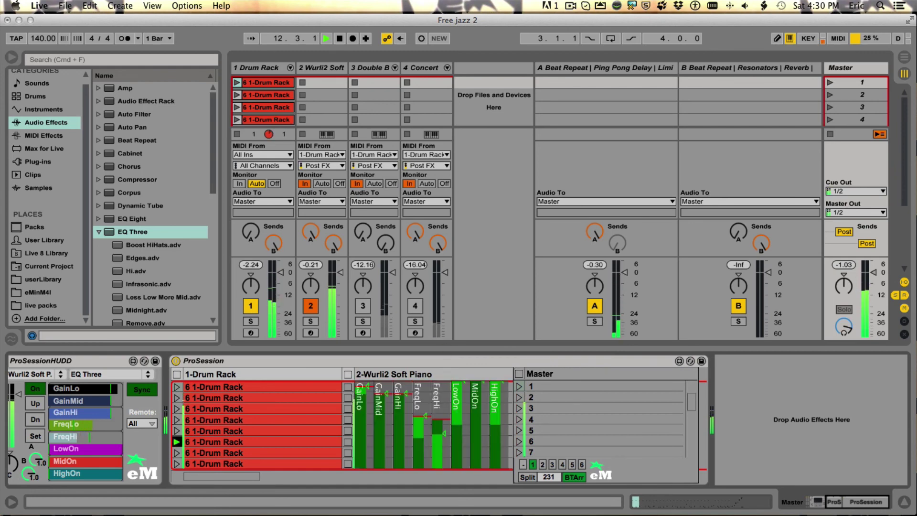
{"action": "left_click", "coordinate": [455, 374]}
{"action": "left_click", "coordinate": [477, 371]}
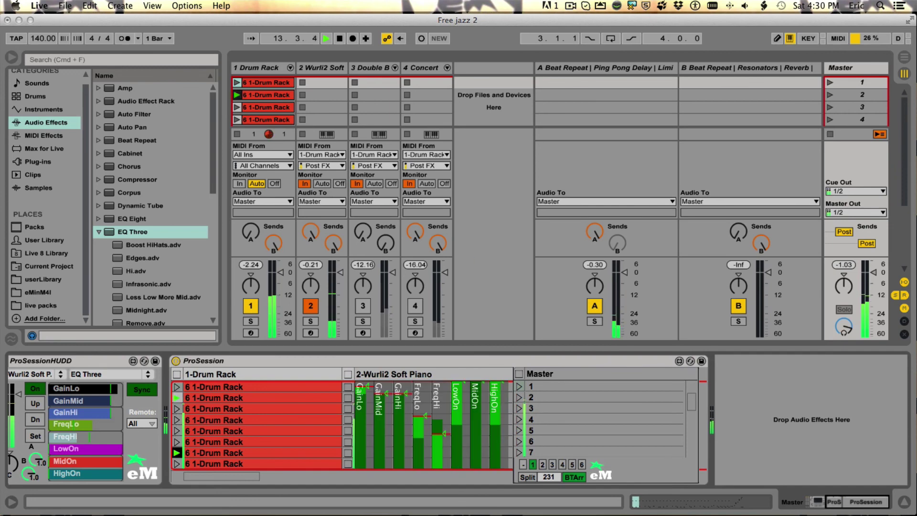
{"action": "left_click_drag", "start_coordinate": [477, 388], "coordinate": [478, 467]}
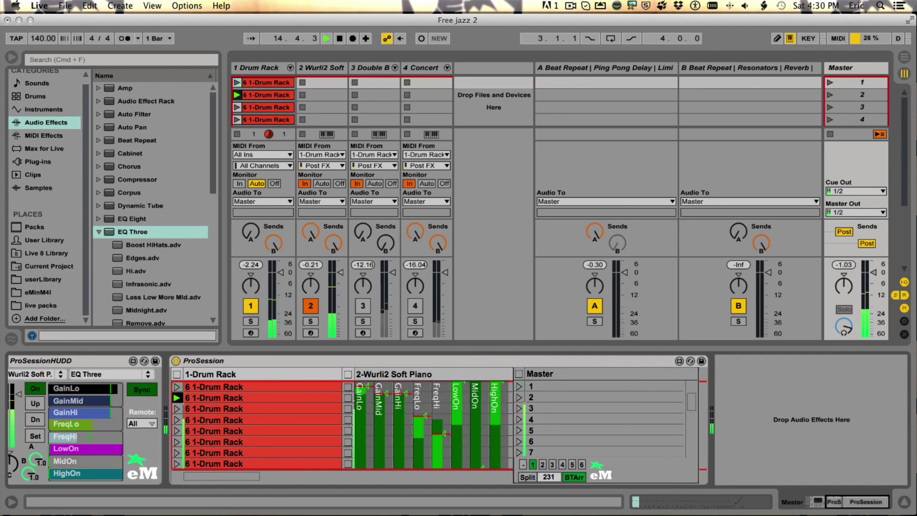
{"action": "left_click", "coordinate": [449, 373]}
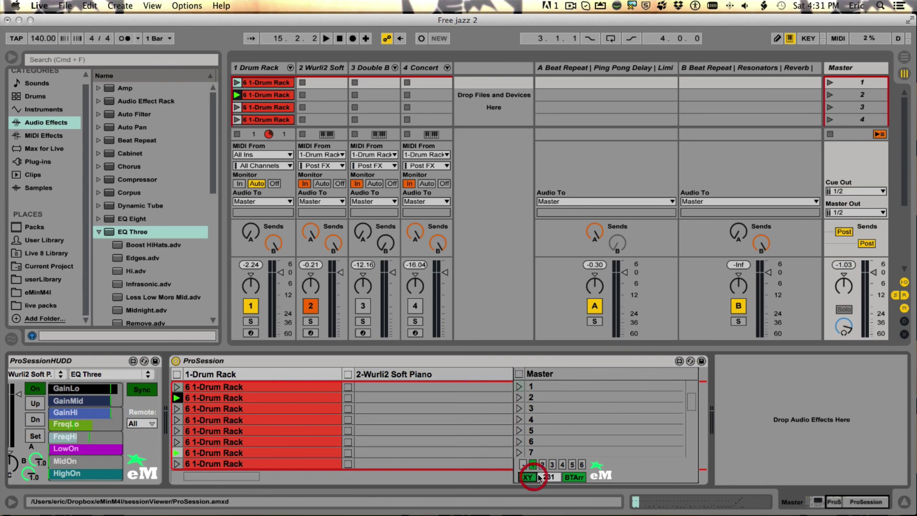
- Show an XY pad for Drum Rack GainLo and GainMid, then return the grid to Split view
{"action": "left_click", "coordinate": [269, 374]}
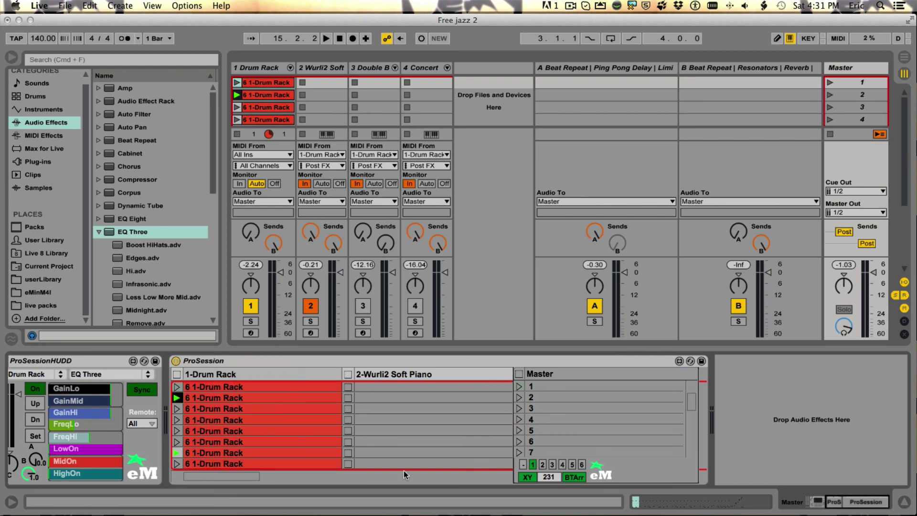
{"action": "left_click", "coordinate": [528, 476]}
{"action": "scroll", "coordinate": [40, 358], "scroll_direction": "left", "scroll_amount": 5}
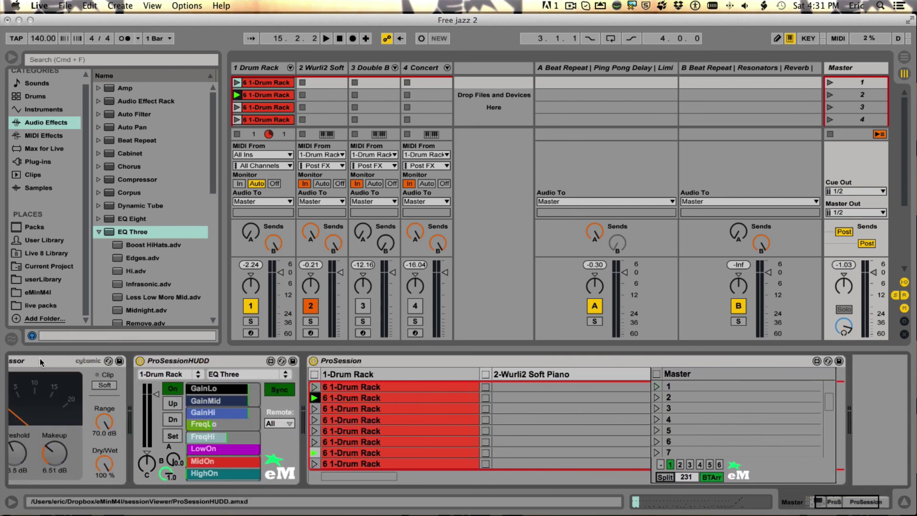
{"action": "scroll", "coordinate": [39, 358], "scroll_direction": "right", "scroll_amount": 5}
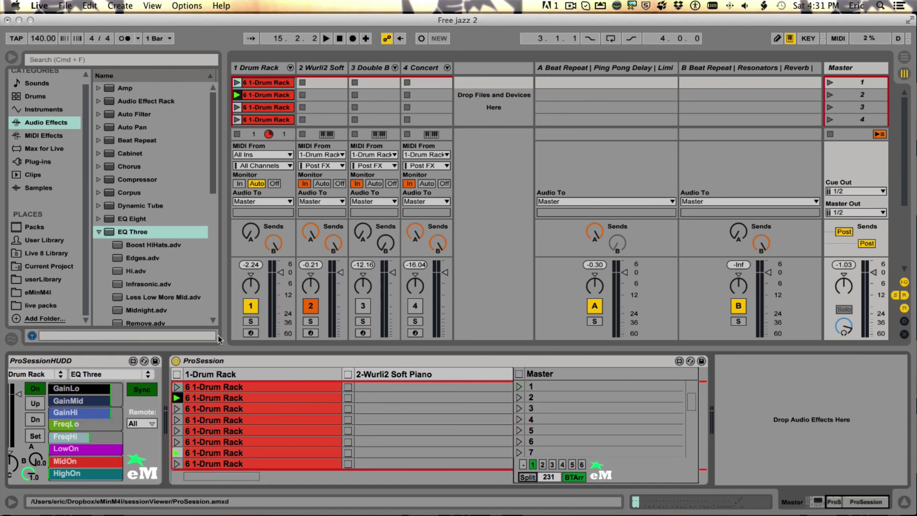
- Show and then hide the Wurli2 Soft Piano volume, pan and send sliders
{"action": "left_click", "coordinate": [257, 370]}
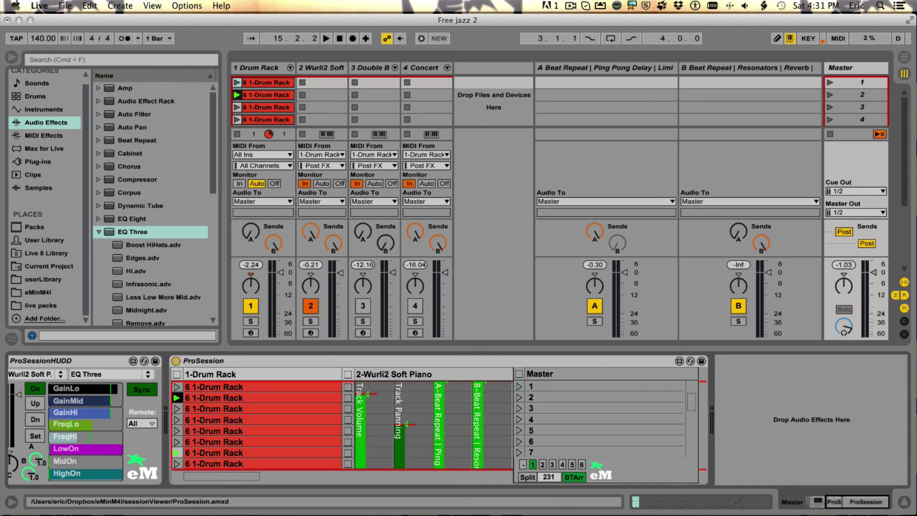
{"action": "left_click", "coordinate": [389, 373]}
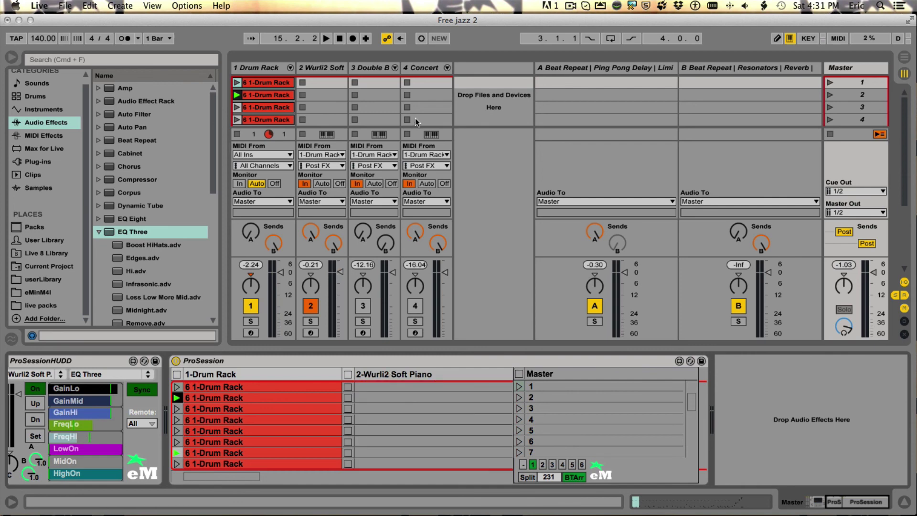